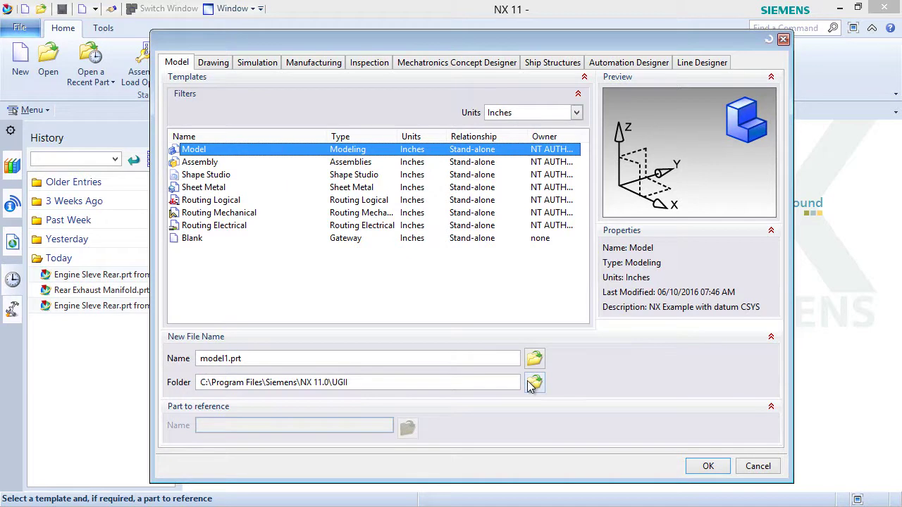
Step: Create a folder named "Carb intake nipple" inside the user's working directory for the new part
left_click(535, 383)
double_click(236, 155)
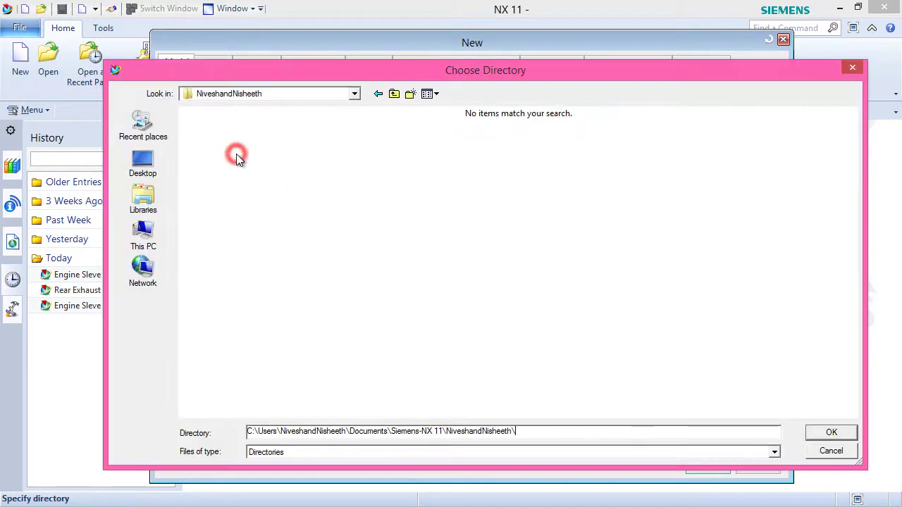
left_click(413, 96)
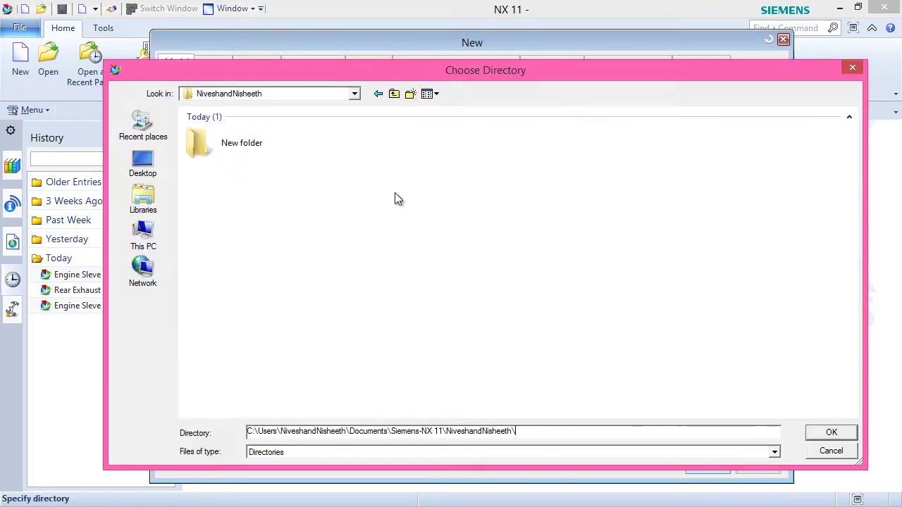
left_click(257, 152)
left_click(252, 144)
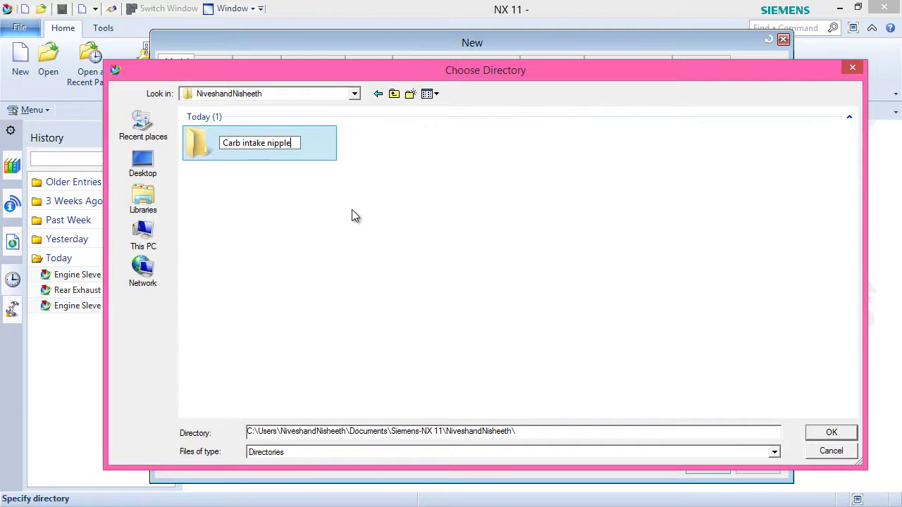
left_click(353, 211)
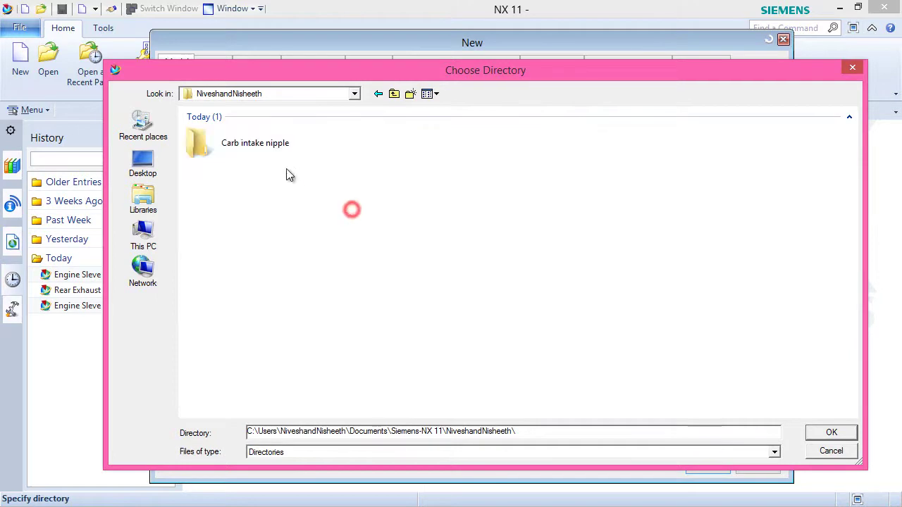
Step: Choose the Carb intake nipple folder as the save location and create the inch model part "Carb intake nipple.prt"
double_click(278, 142)
left_click(823, 431)
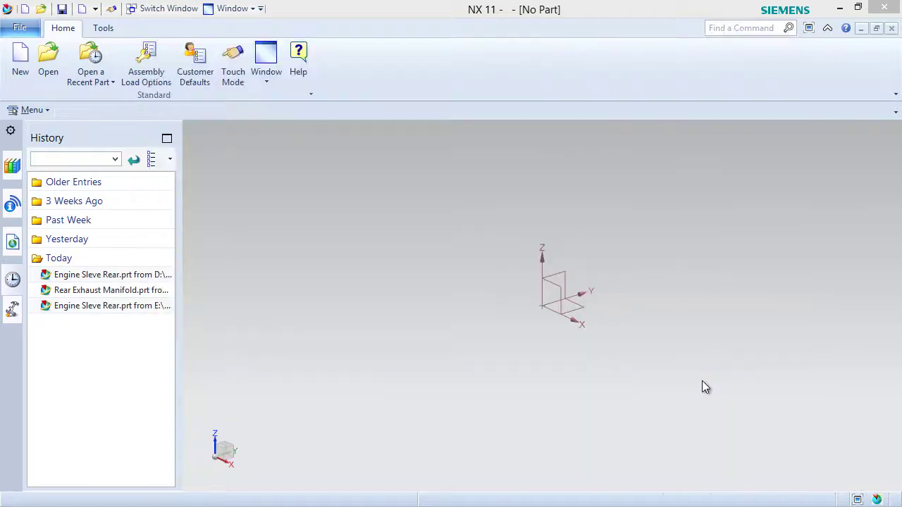
right_click(694, 393)
Step: Turn off Change View Orientation in the session settings of the sketch preferences
left_click(19, 27)
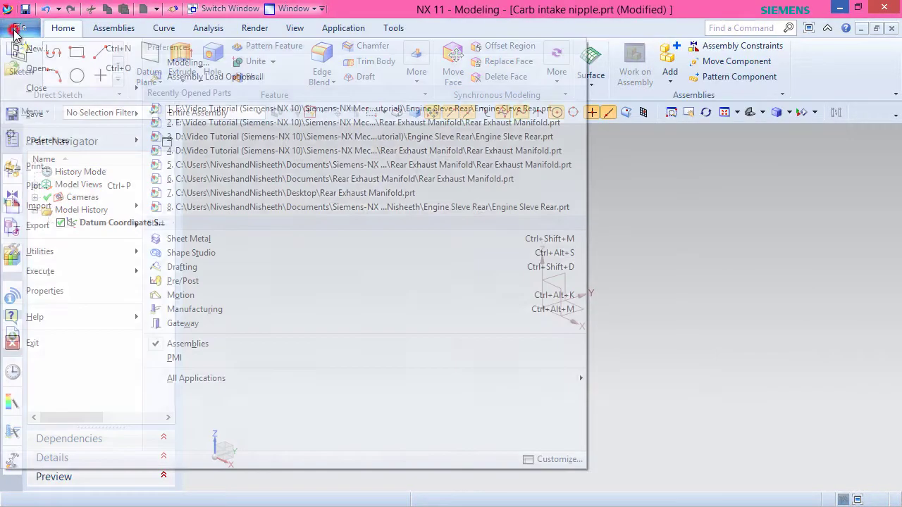
left_click(90, 145)
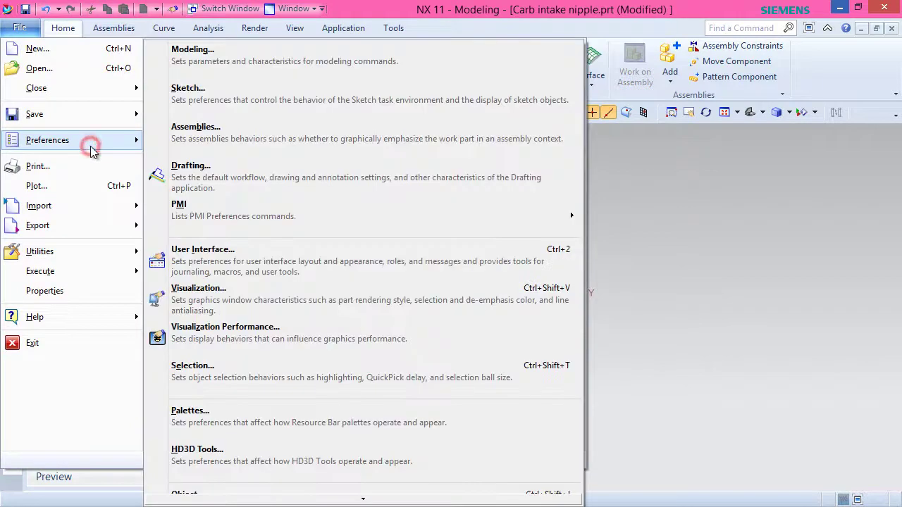
left_click(199, 99)
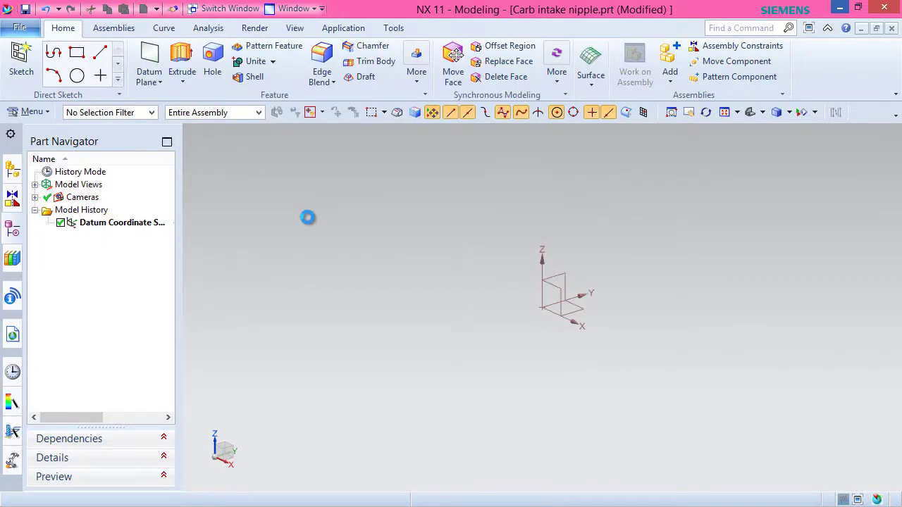
left_click(159, 270)
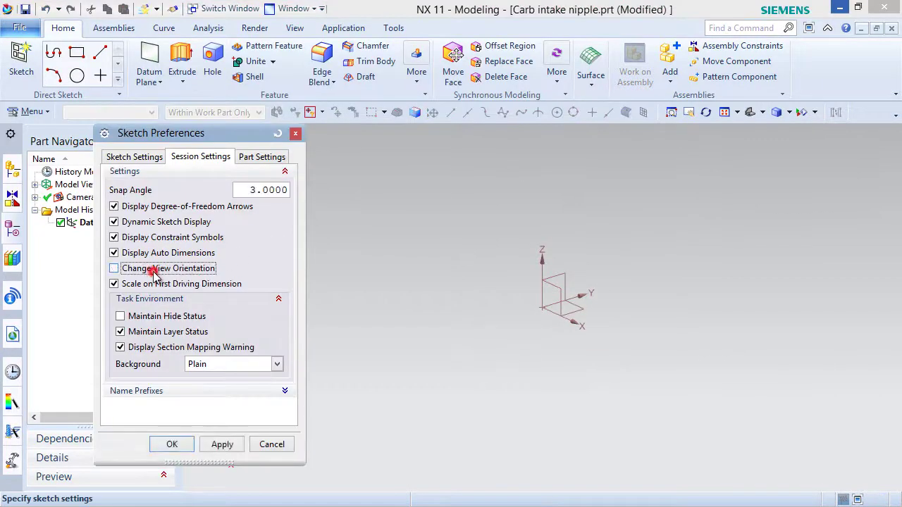
mouse_move(209, 127)
left_mouse_down()
mouse_move(315, 126)
mouse_move(299, 125)
left_mouse_up()
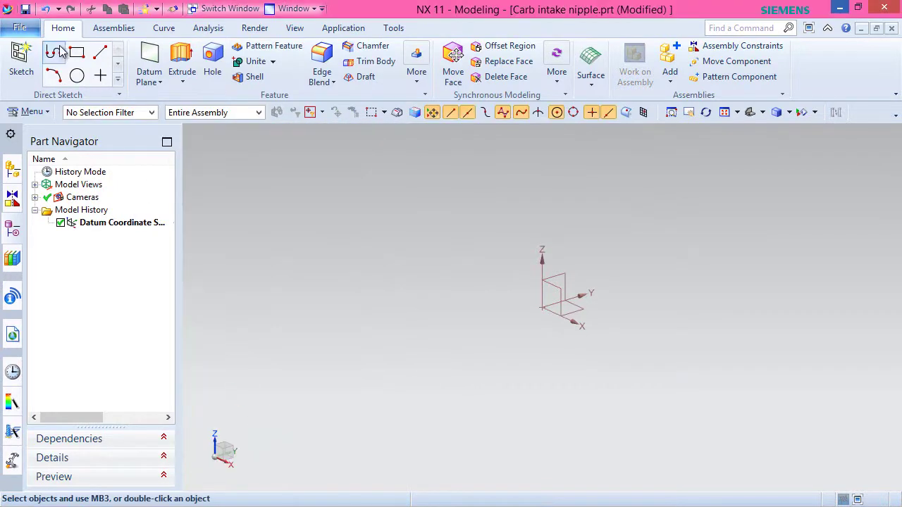
Step: Set the decimal delimiter for dimension text to a period in the drafting preferences
left_click(19, 27)
left_click(83, 140)
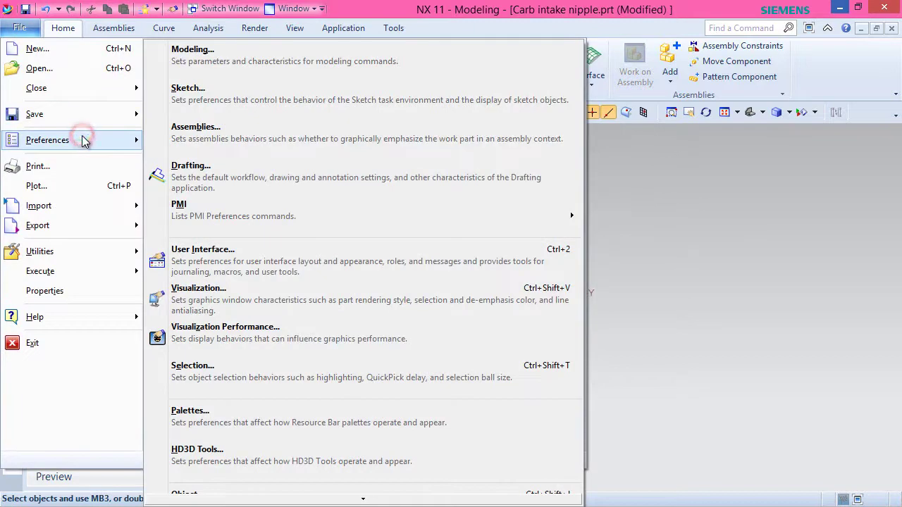
left_click(287, 177)
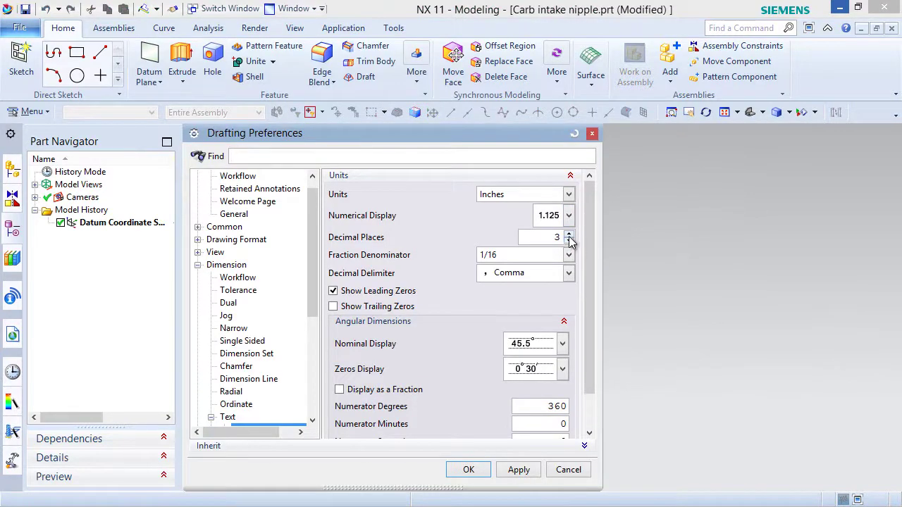
left_click(568, 272)
left_click(507, 288)
left_click(469, 470)
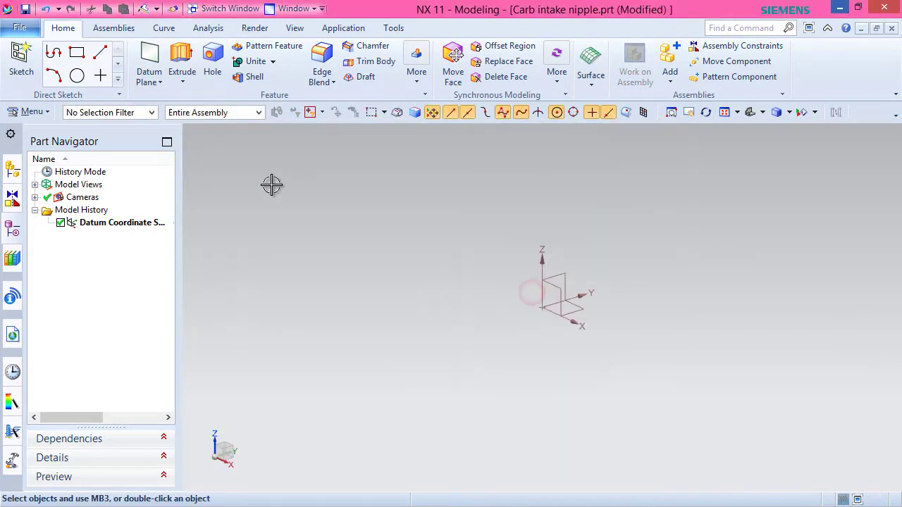
Step: Start a Revolve feature and open its section sketch on the XZ plane of the datum coordinate system
left_click(182, 82)
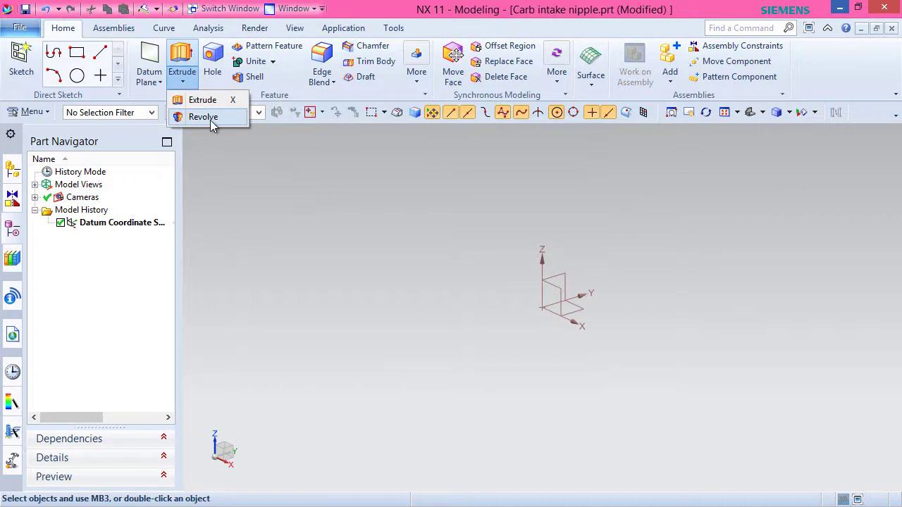
left_click(210, 122)
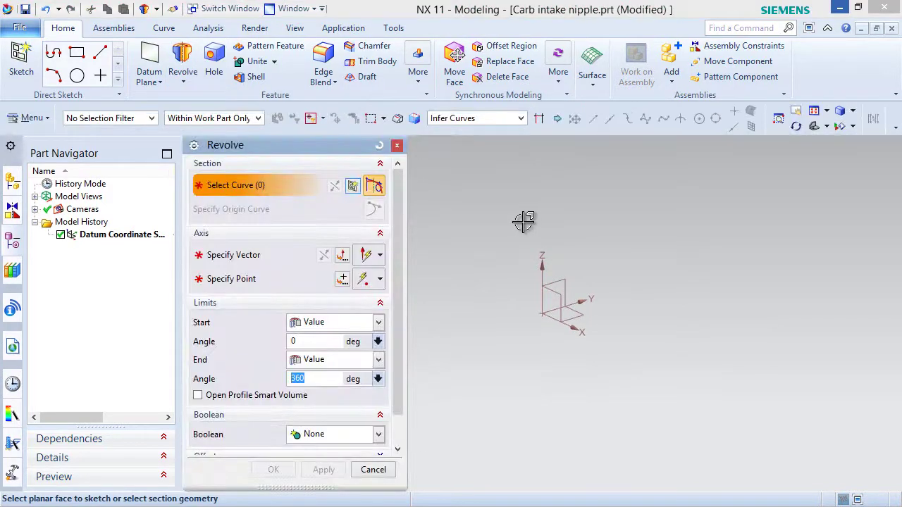
left_click(556, 302)
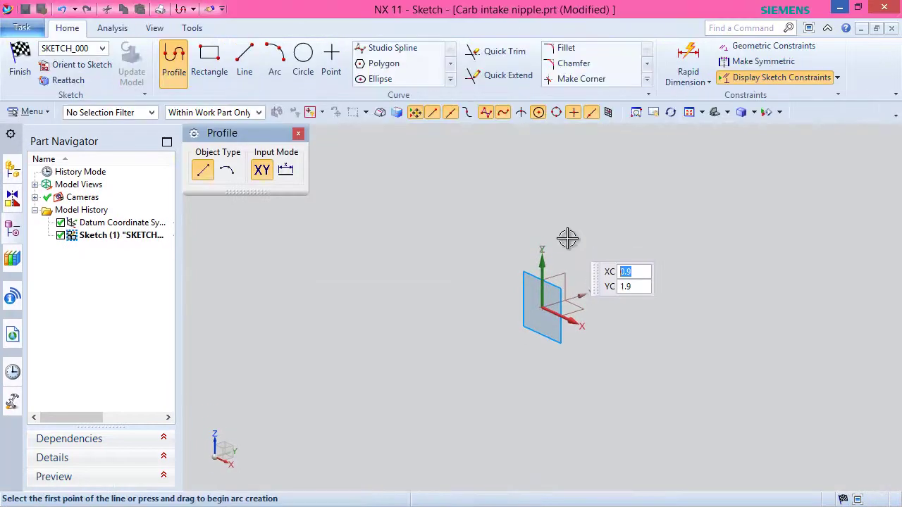
right_click_drag(568, 239, 541, 239)
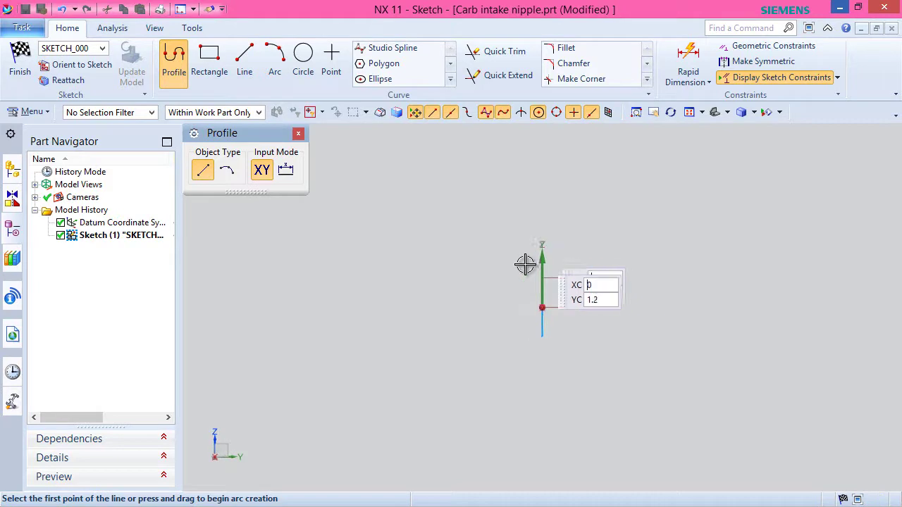
middle_click_drag(504, 302, 500, 197)
right_click_drag(493, 199, 479, 198)
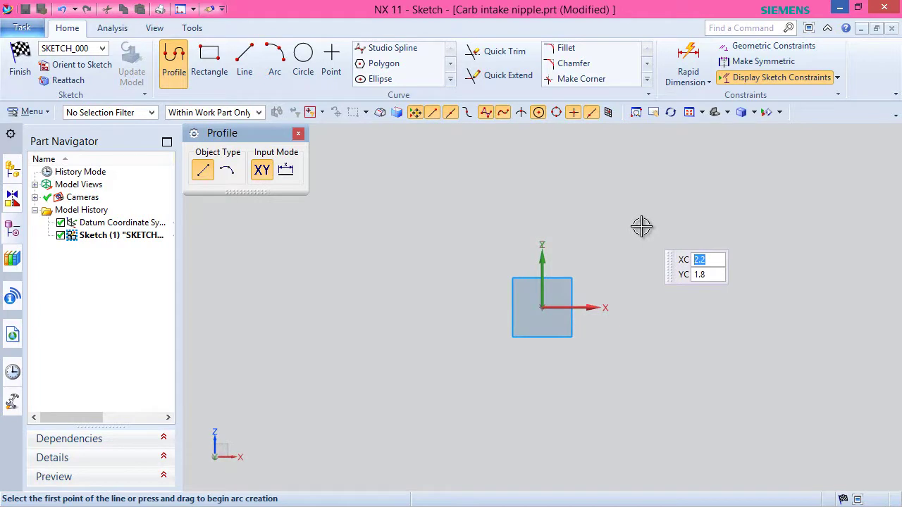
Step: Draw a horizontal profile line about 5.4 in long along the X axis, passing through the sketch origin
left_click(447, 308)
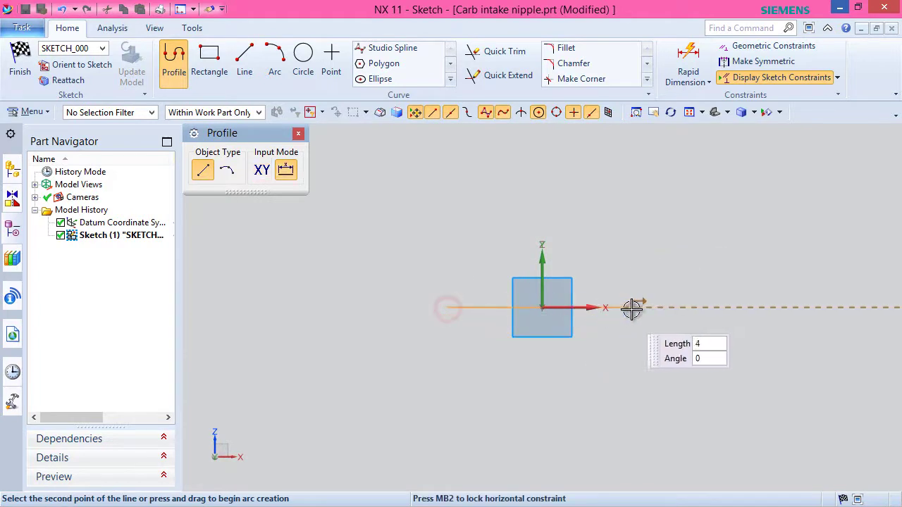
left_click(691, 300)
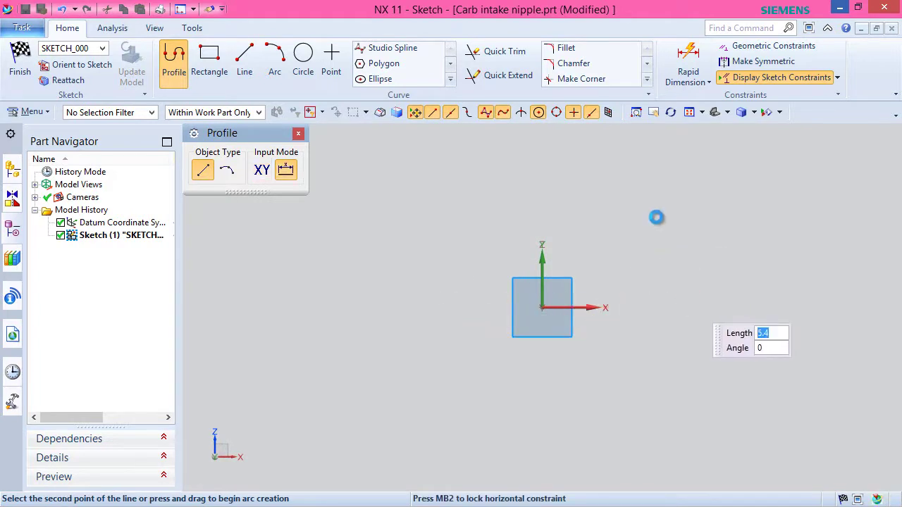
right_click(657, 218)
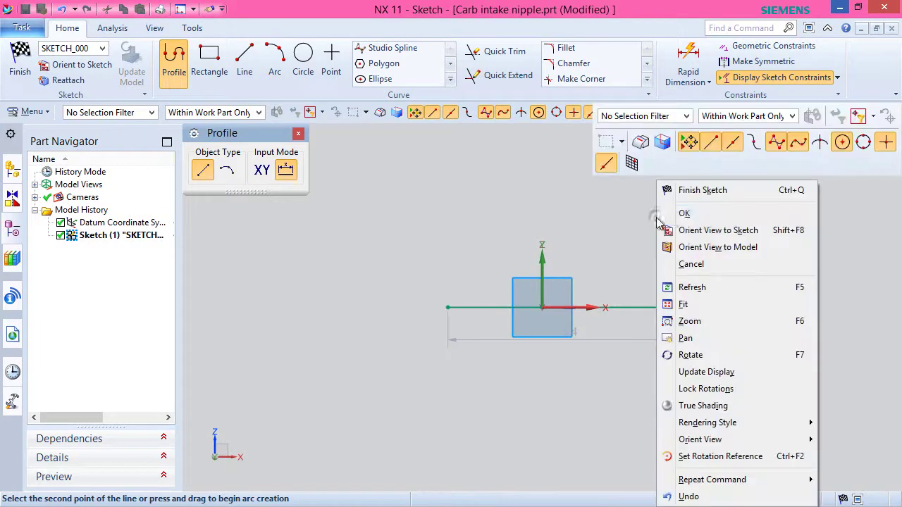
left_click(668, 211)
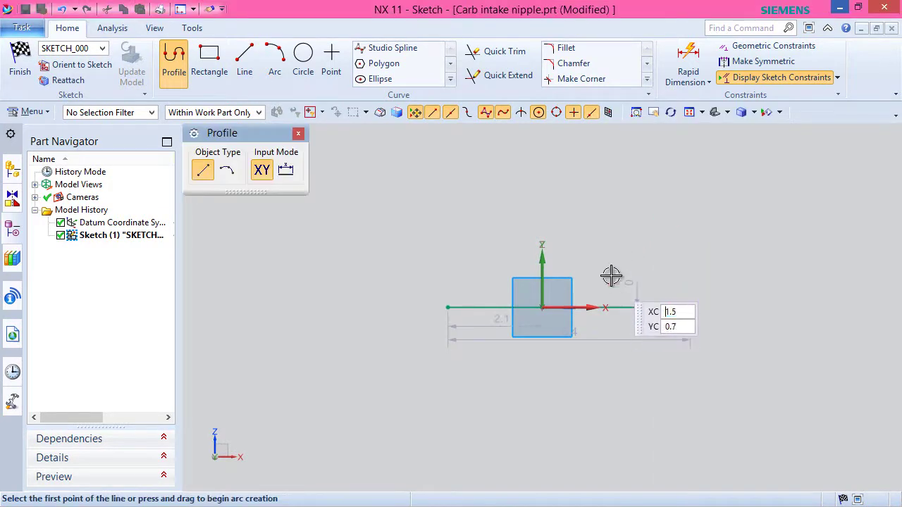
key("Escape")
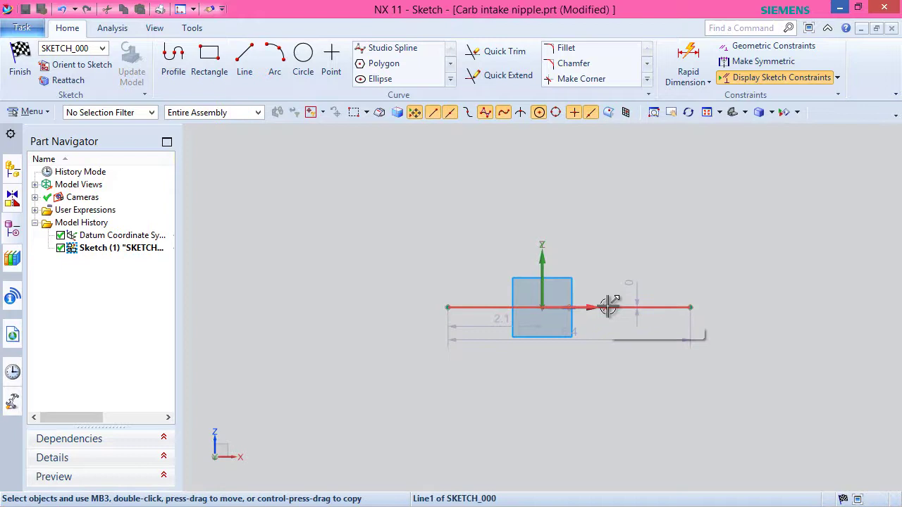
Step: Make the midpoint of the horizontal line coincident with the sketch origin
left_click(570, 307)
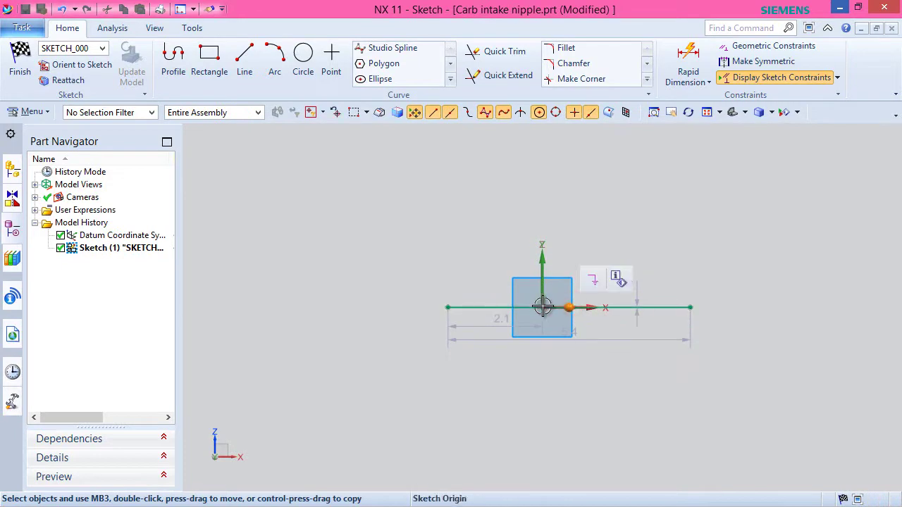
left_click(543, 307)
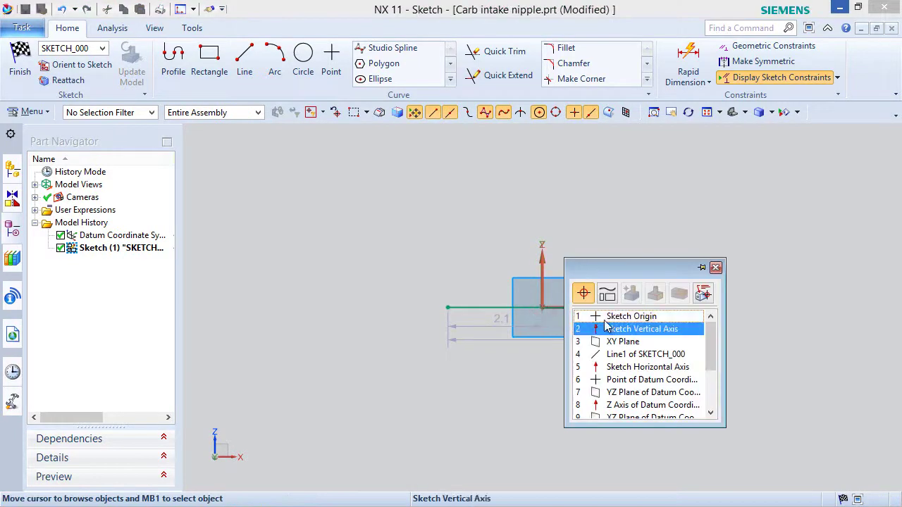
left_click(595, 256)
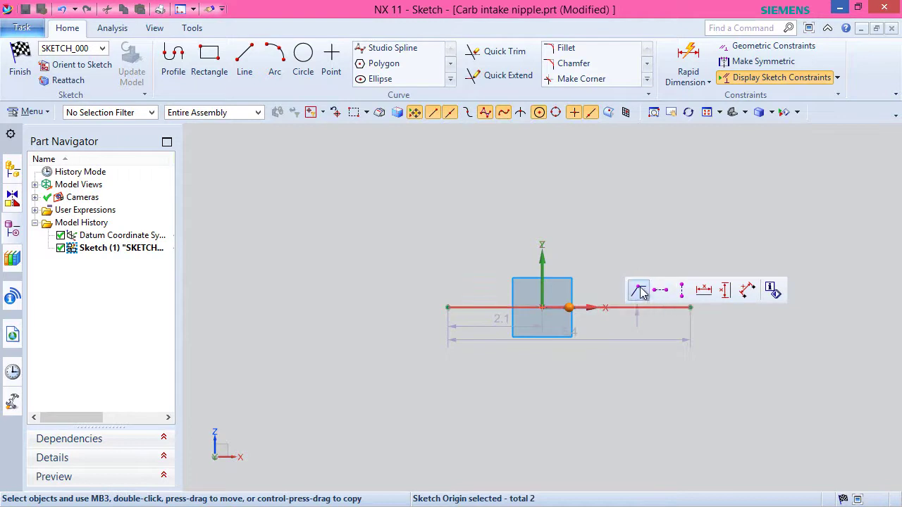
left_click(639, 290)
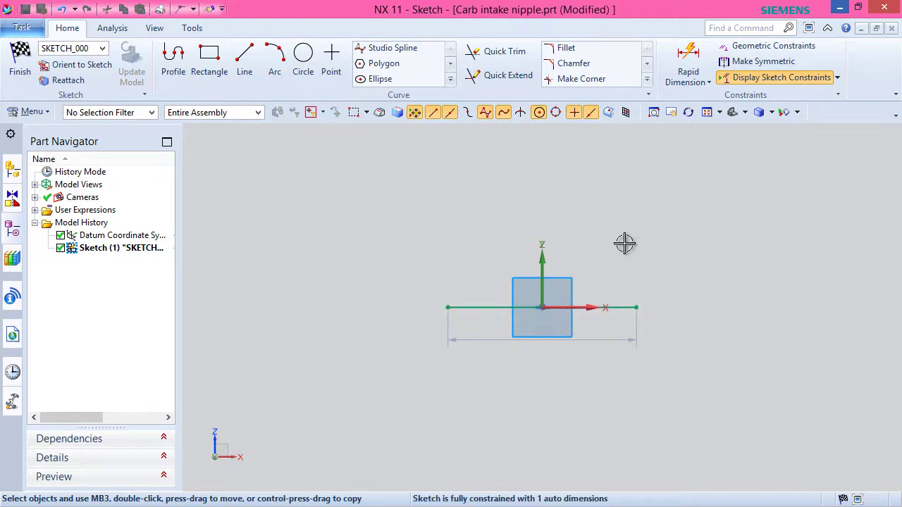
Step: Set the horizontal line's length dimension to 0.19 in and place the dimension close below the line
left_click(552, 329)
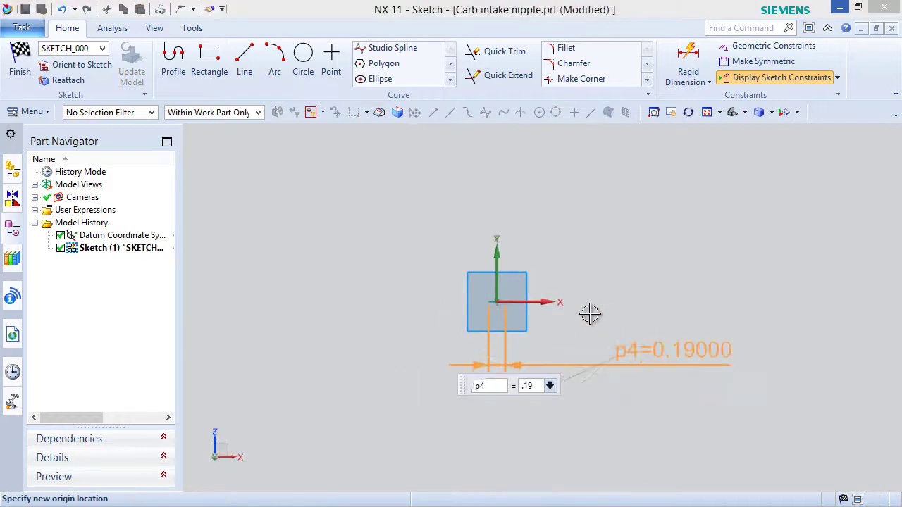
key("Escape")
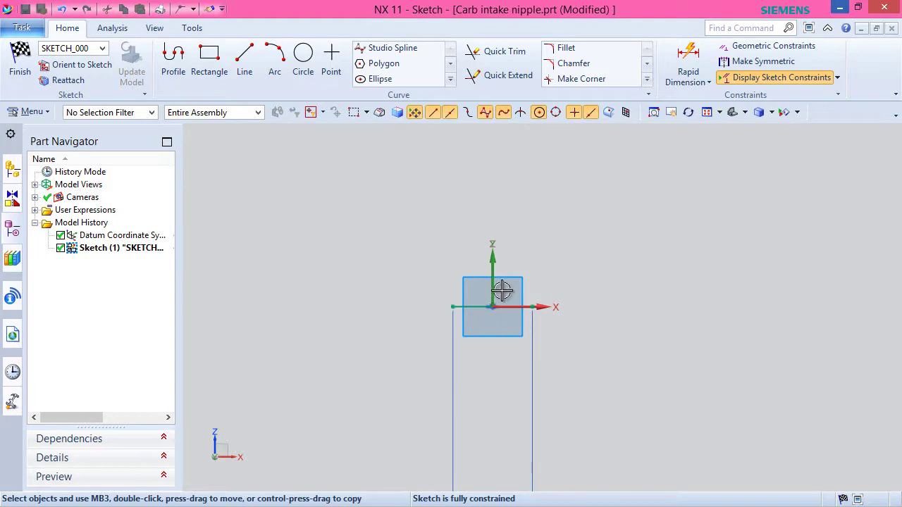
mouse_move(839, 387)
left_mouse_down()
mouse_move(569, 346)
mouse_move(489, 315)
mouse_move(495, 310)
left_mouse_up()
left_click(708, 112)
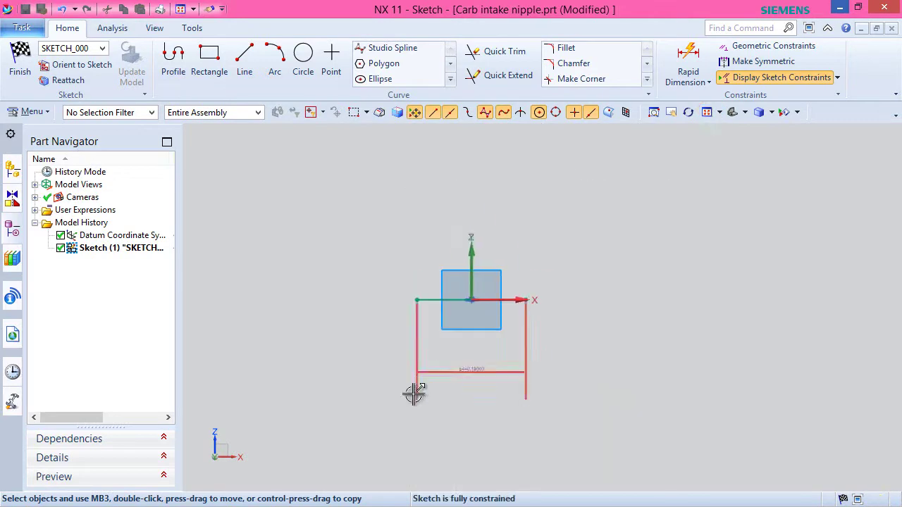
Step: Draw a vertical profile line about 0.105 in long upward from the left endpoint of the horizontal line
right_click(526, 241)
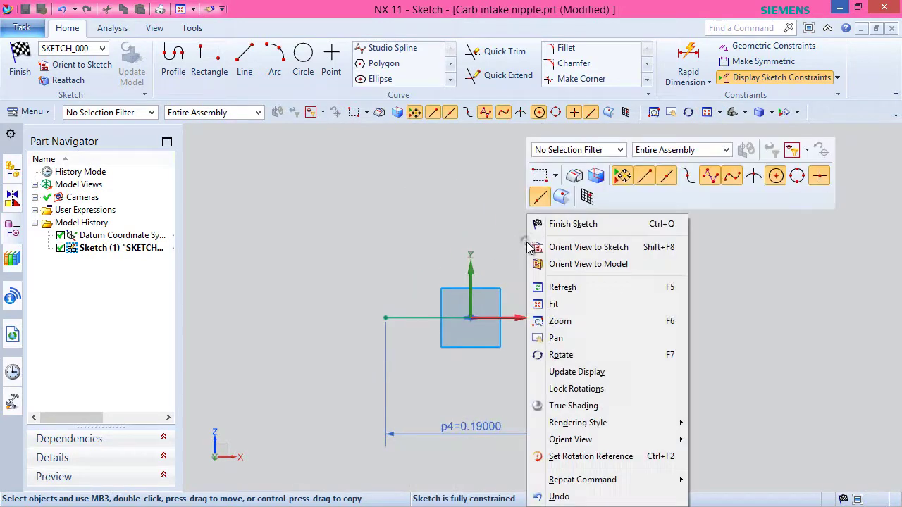
left_click(484, 199)
left_click(664, 189)
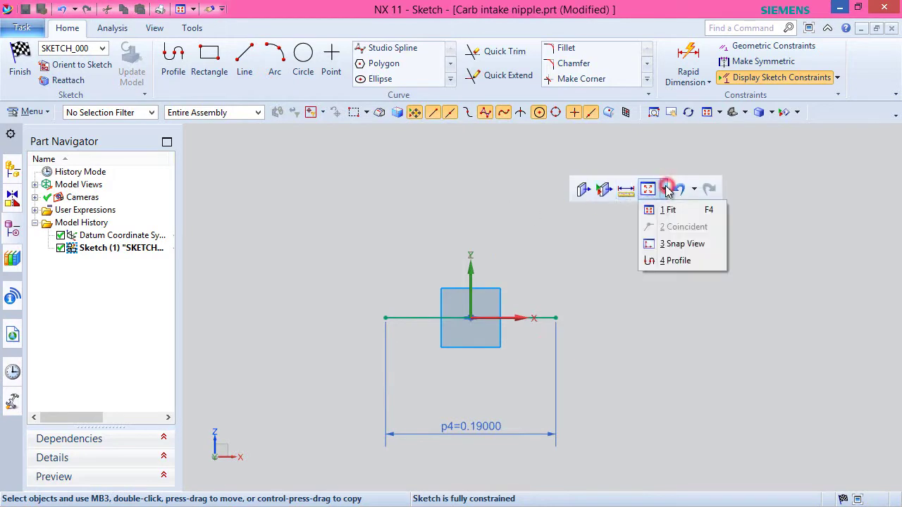
left_click(647, 259)
left_click(385, 315)
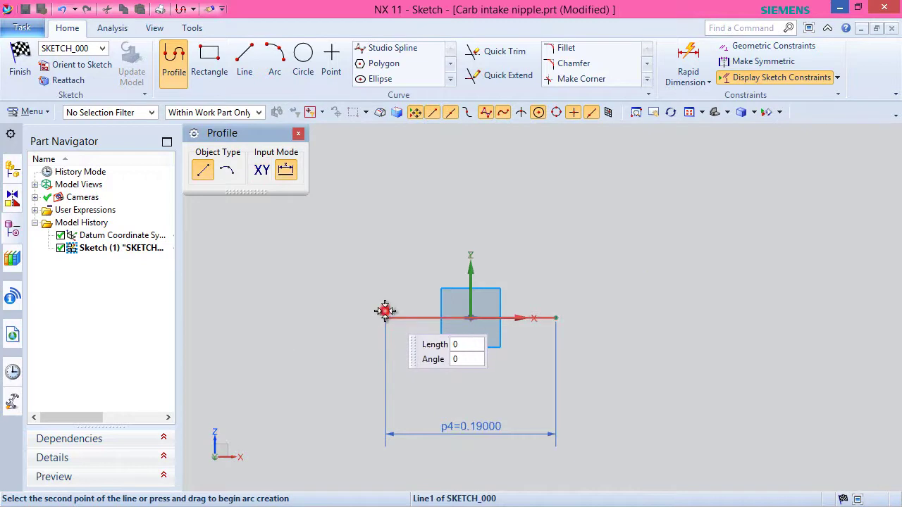
left_click(387, 224)
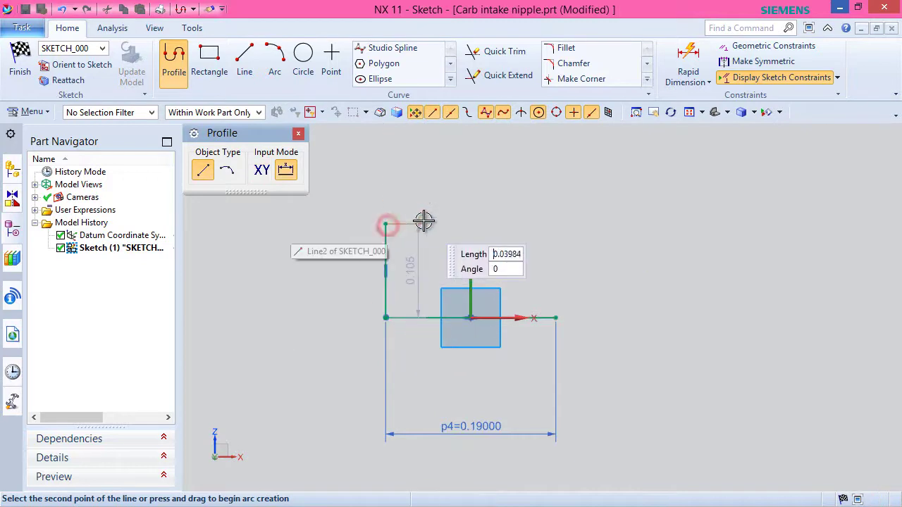
right_click(424, 222)
left_click(502, 232)
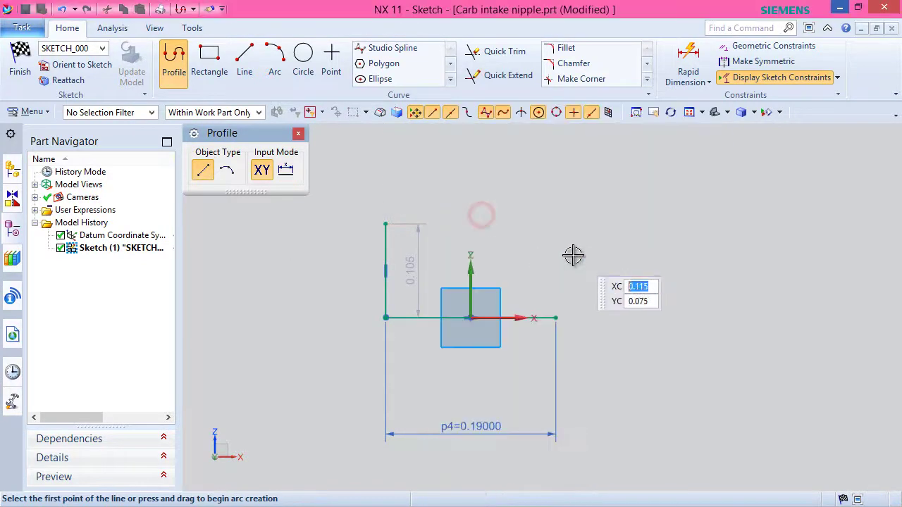
Step: Draw a vertical profile line about 0.105 in long upward from the right endpoint of the horizontal line
left_click(555, 318)
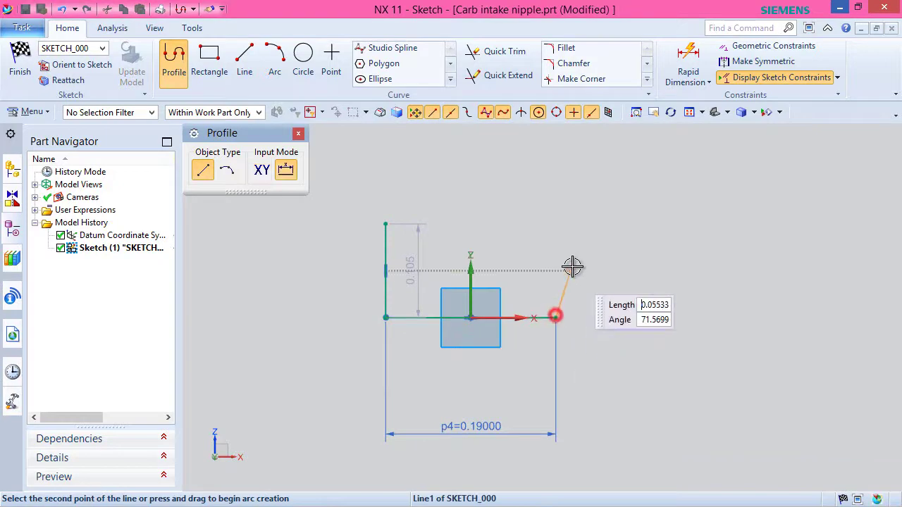
left_click(556, 223)
right_click(611, 181)
left_click(652, 209)
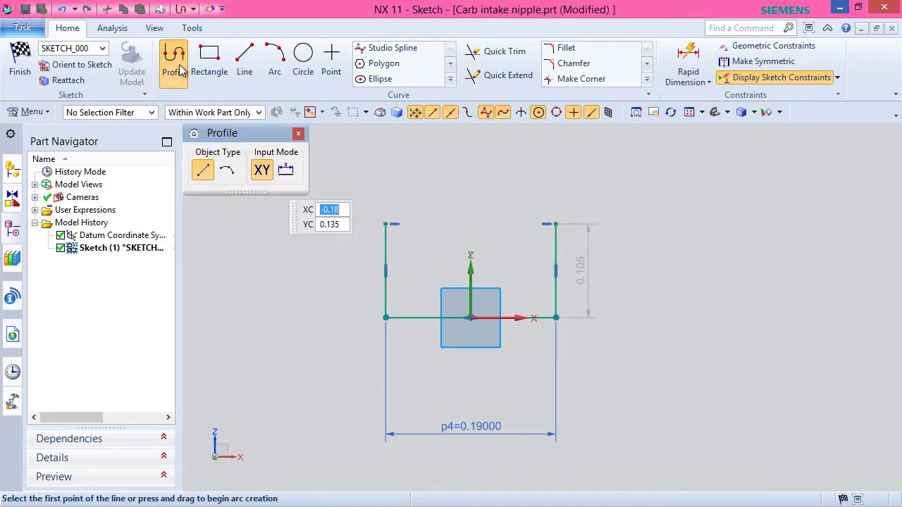
Step: Draw a shallow upward-bulging arc of about 0.175 in radius joining the upper ends of the two vertical lines
left_click(274, 60)
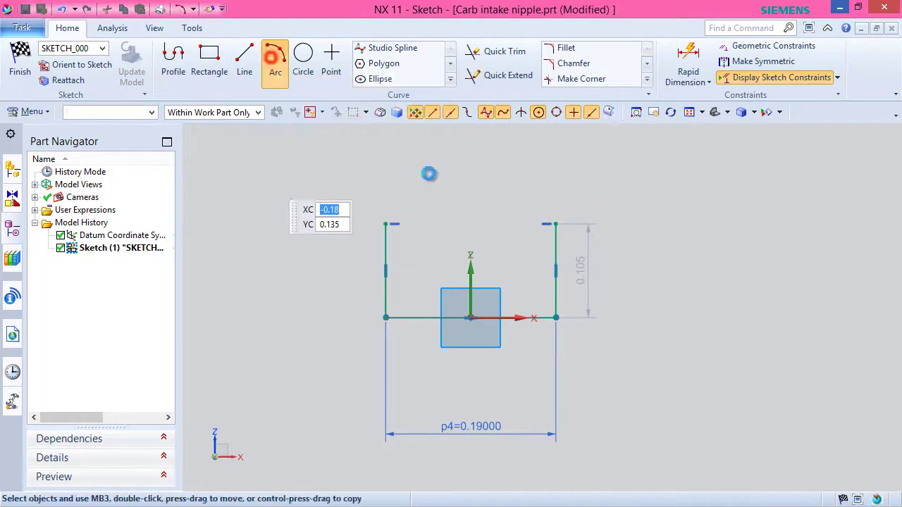
left_click(384, 224)
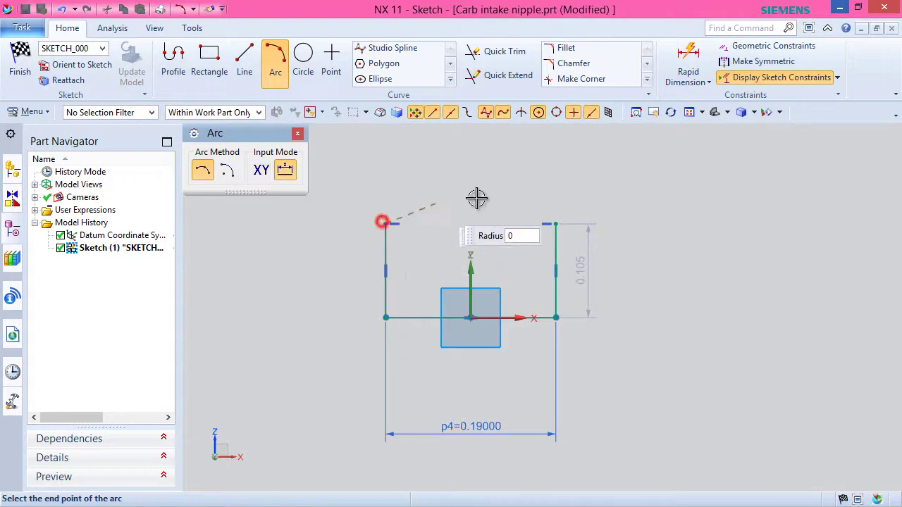
left_click(556, 224)
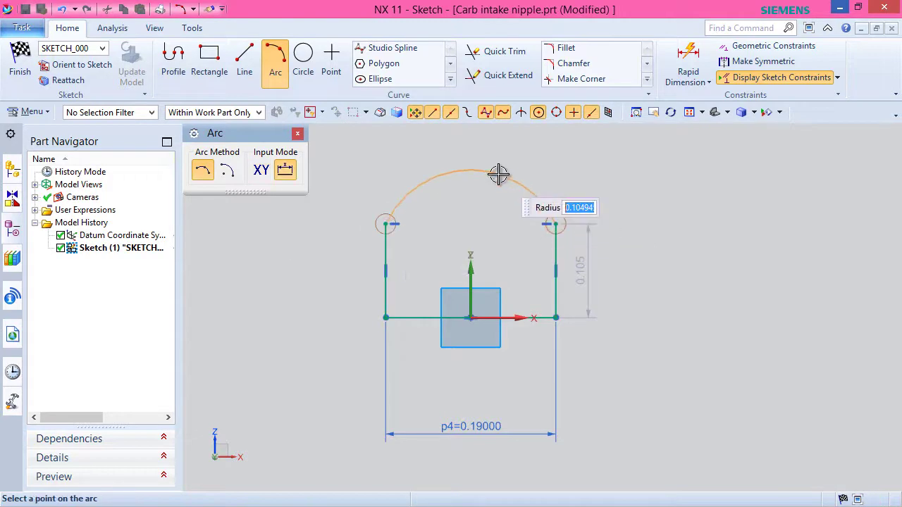
left_click(483, 234)
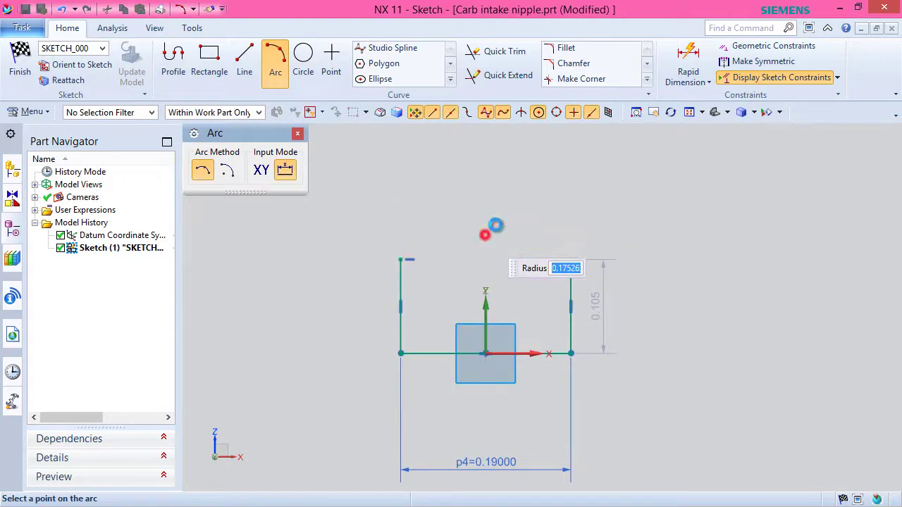
Step: Place a sketch point at the crown of the arc, directly above the sketch origin
left_click(331, 60)
left_click(485, 234)
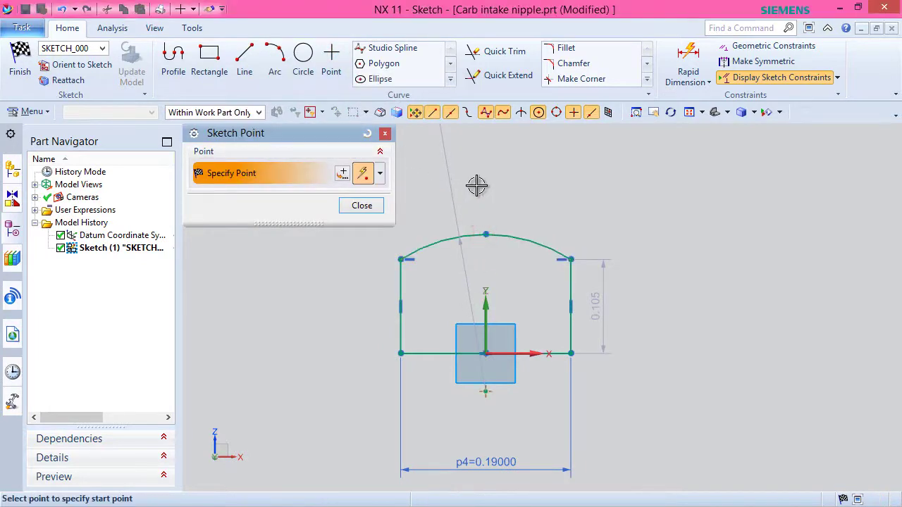
left_click(361, 205)
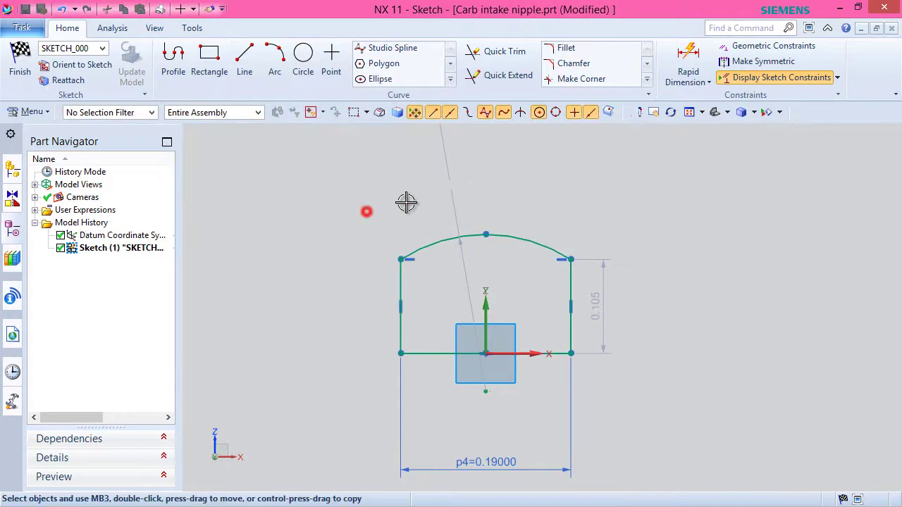
Step: Dimension the height from the horizontal line to the arc's crown point as 0.1625 in, placed beside the profile
left_click(688, 63)
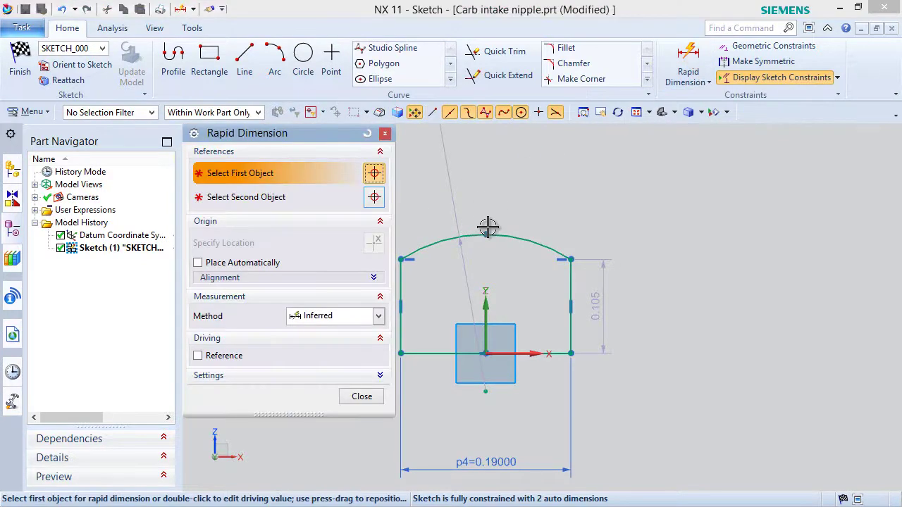
left_click(487, 234)
left_click(485, 353)
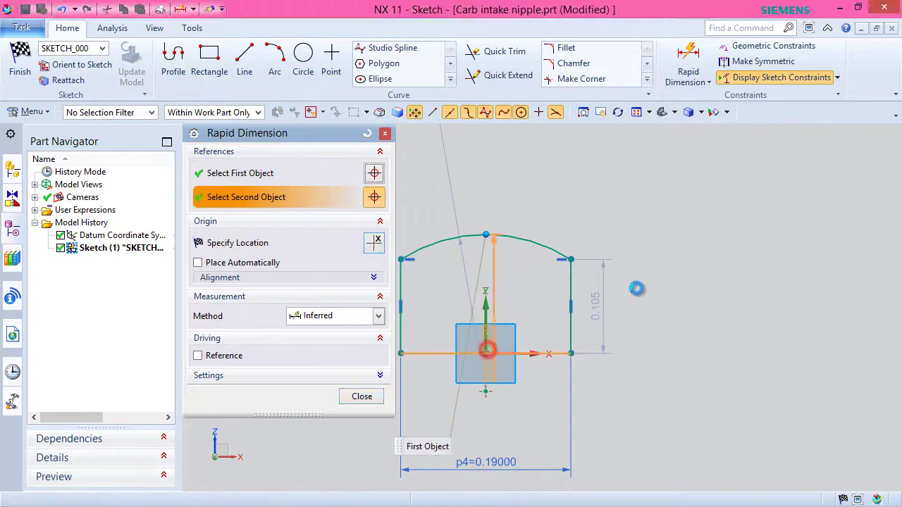
left_click(649, 289)
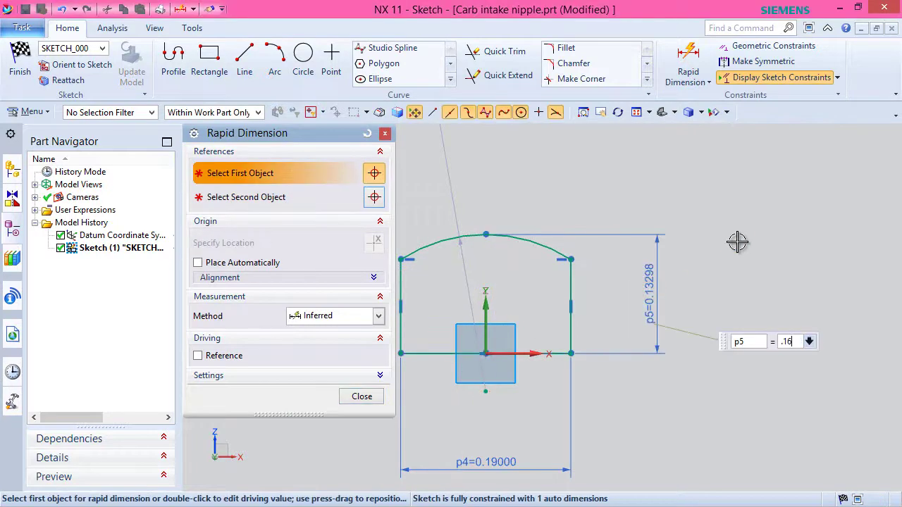
key("Return")
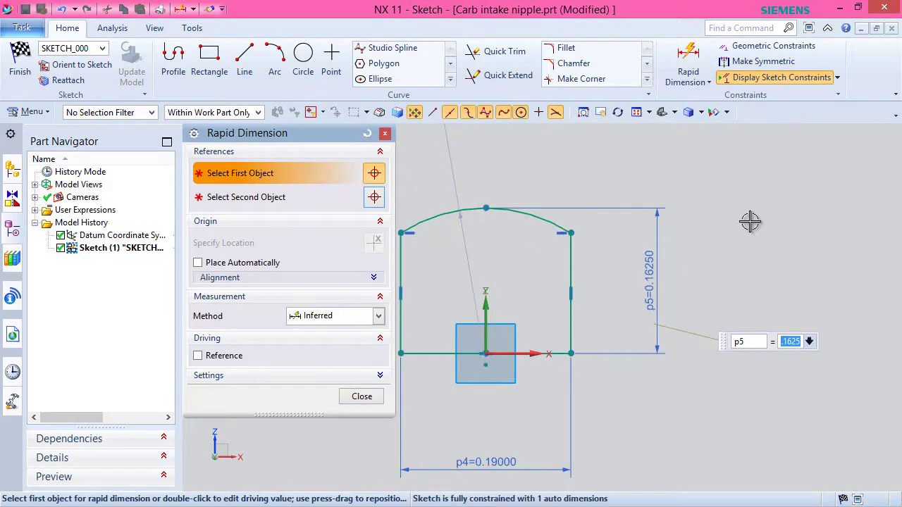
Step: Add a radius dimension of 0.135 in to the arc, placed above the profile
left_click(526, 212)
left_click(585, 234)
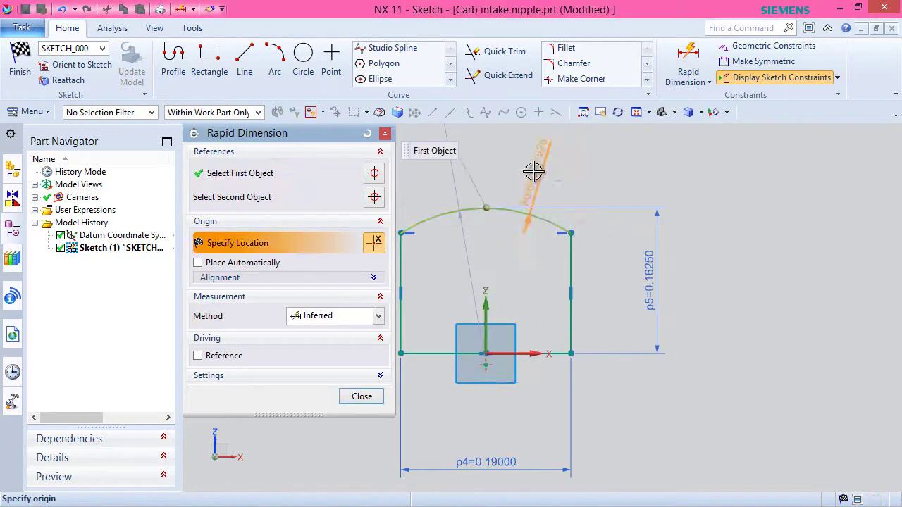
left_click(533, 172)
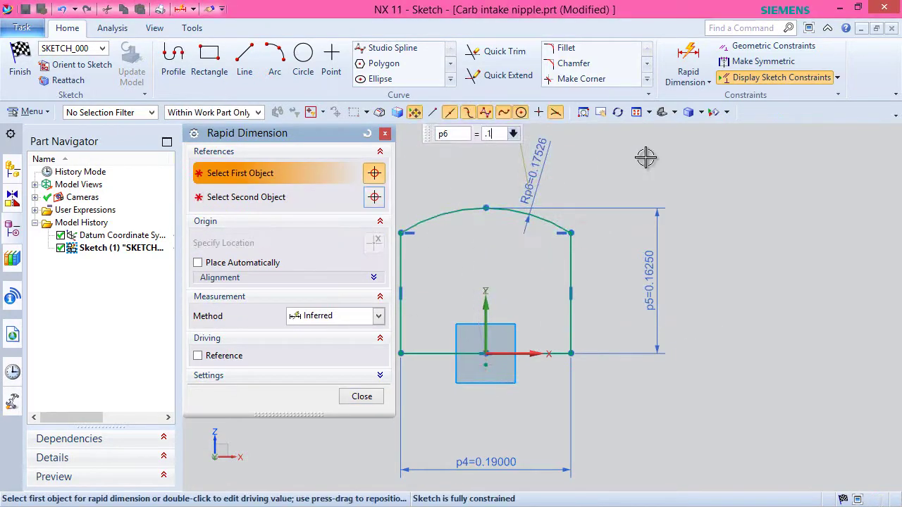
key("Return")
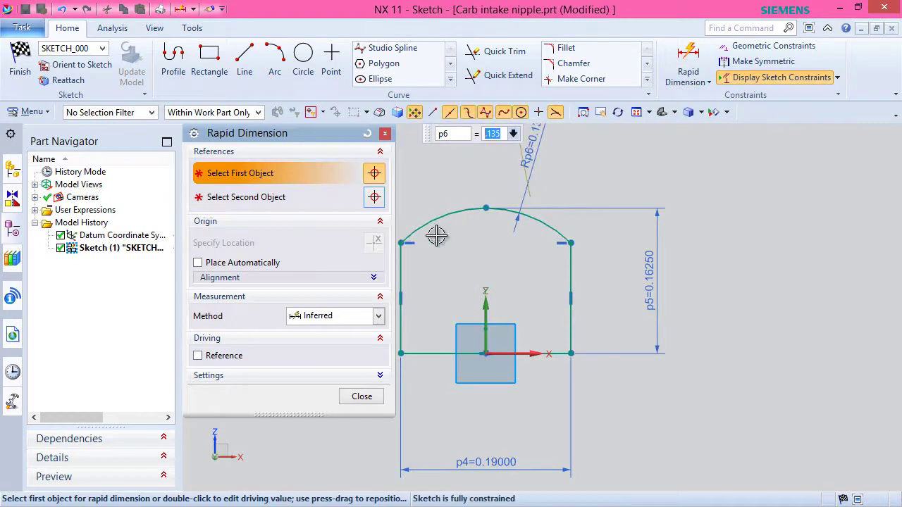
left_click(361, 397)
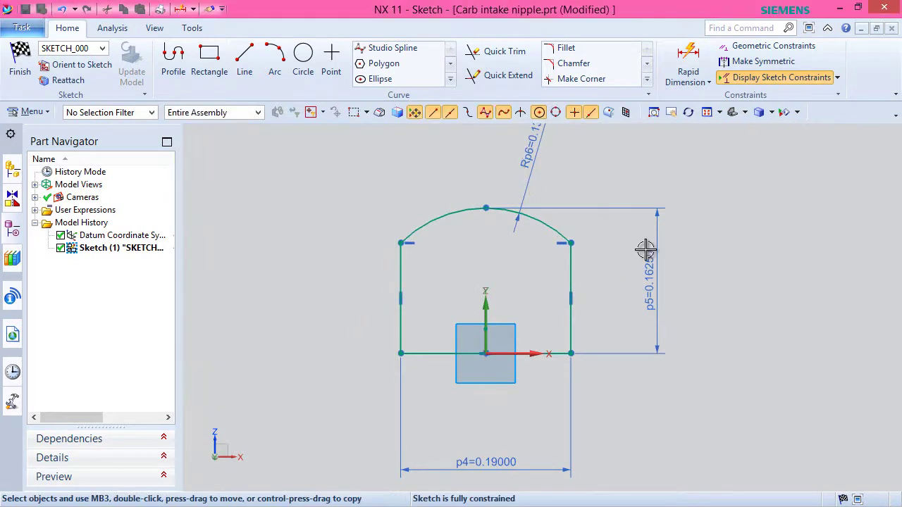
Step: Finish the section sketch and revolve it 360 degrees about the horizontal line along the X axis
right_click(710, 193)
left_click(758, 204)
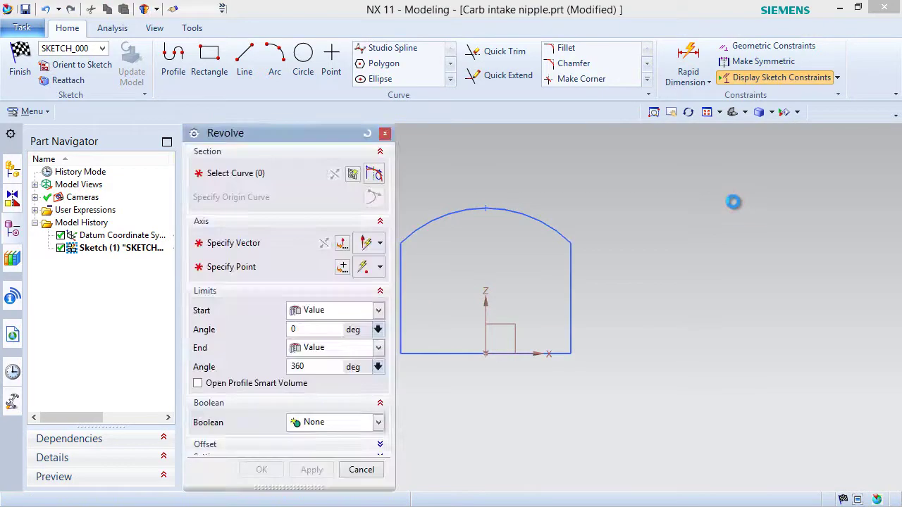
middle_click_drag(701, 270, 669, 301)
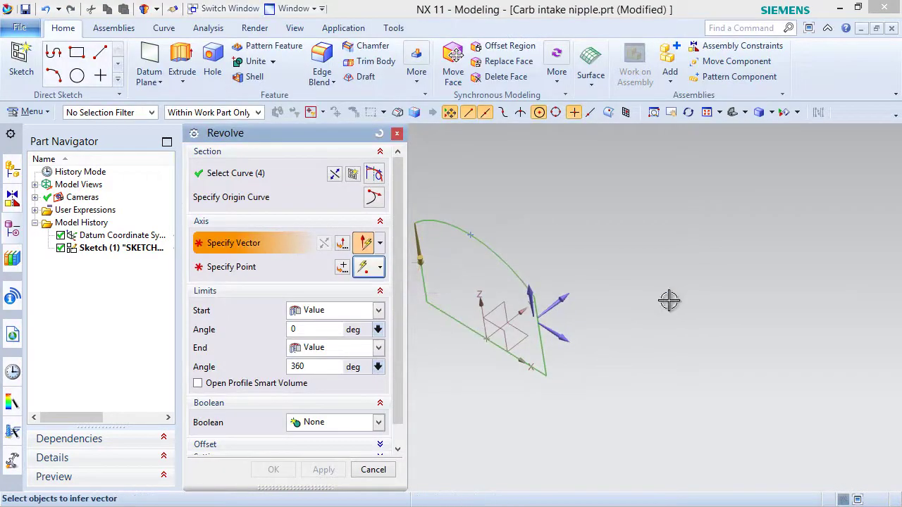
left_click(441, 314)
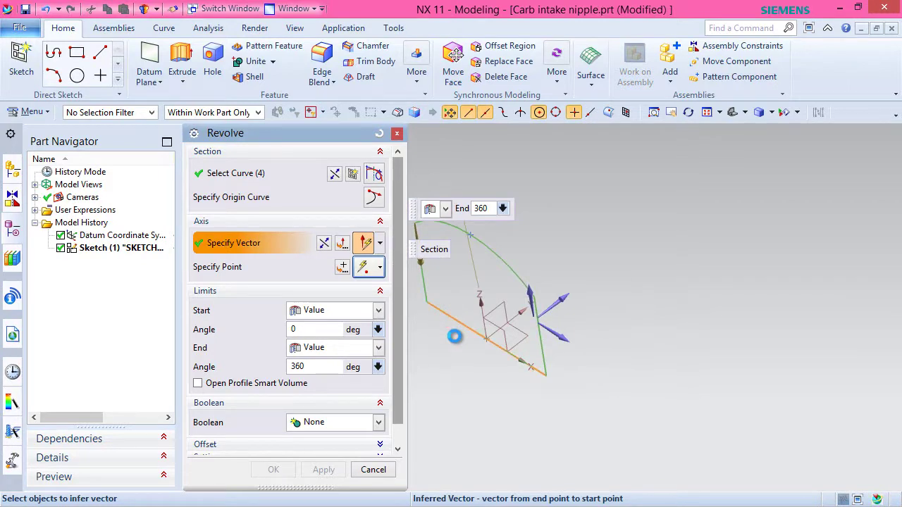
left_click(280, 471)
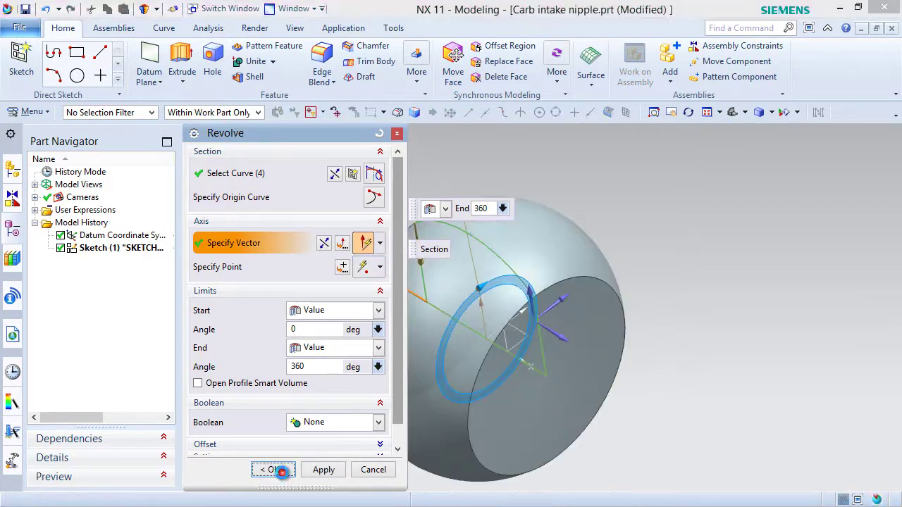
key("Home")
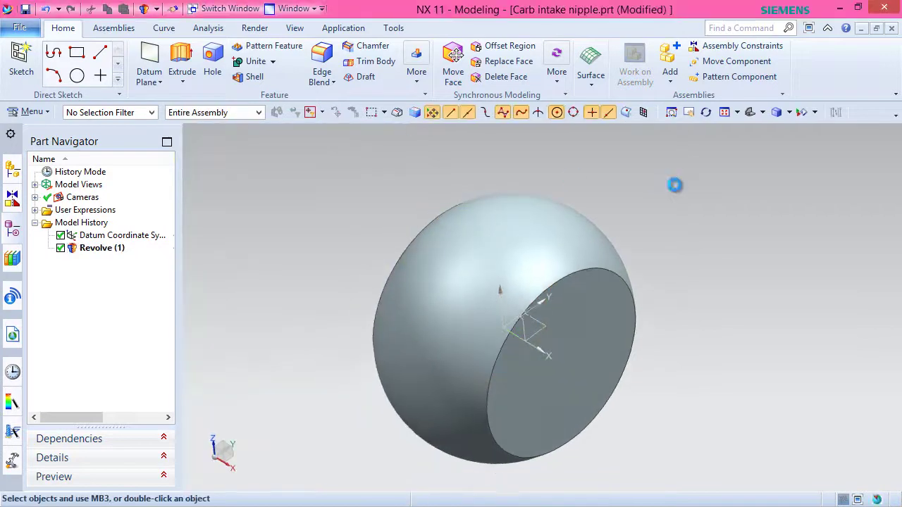
Step: Save the part with the revolved body
left_click(27, 8)
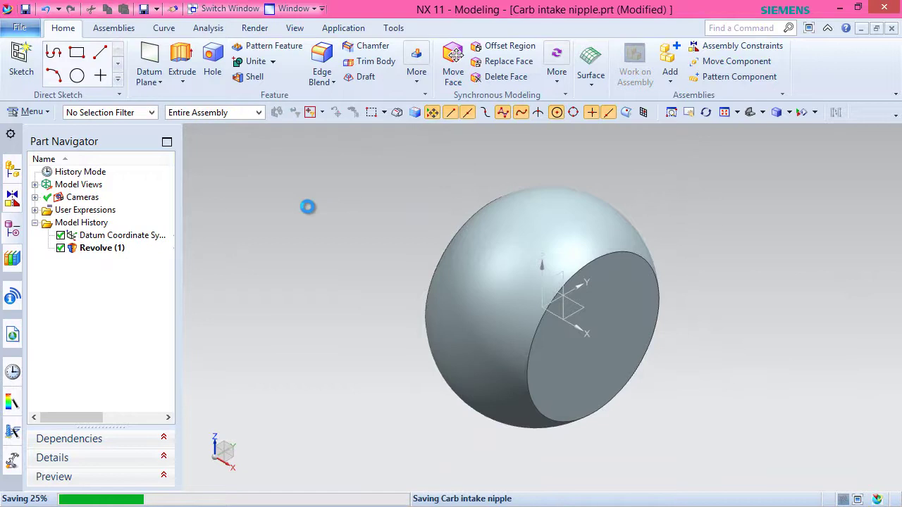
middle_click_drag(344, 274, 394, 318)
key("Home")
left_click(371, 230)
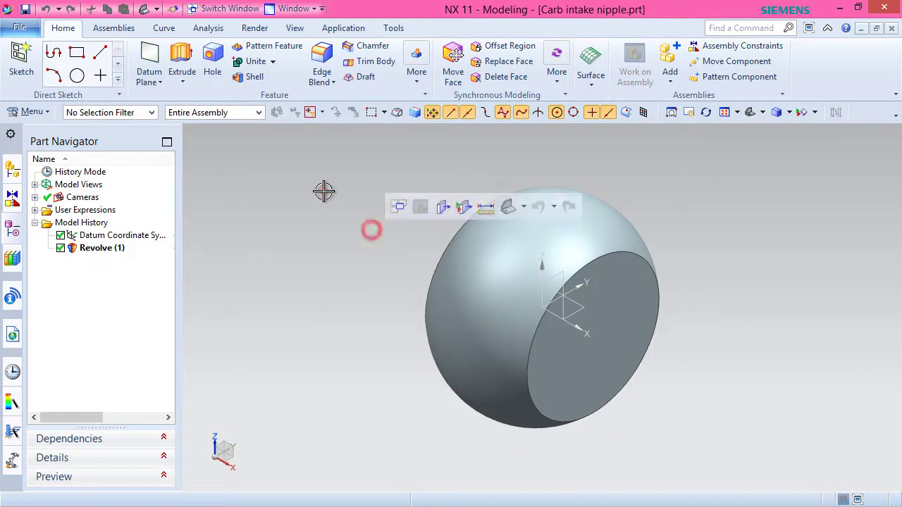
Step: Start an Extrude feature and create its section sketch on the XZ plane of the datum coordinate system
left_click(188, 59)
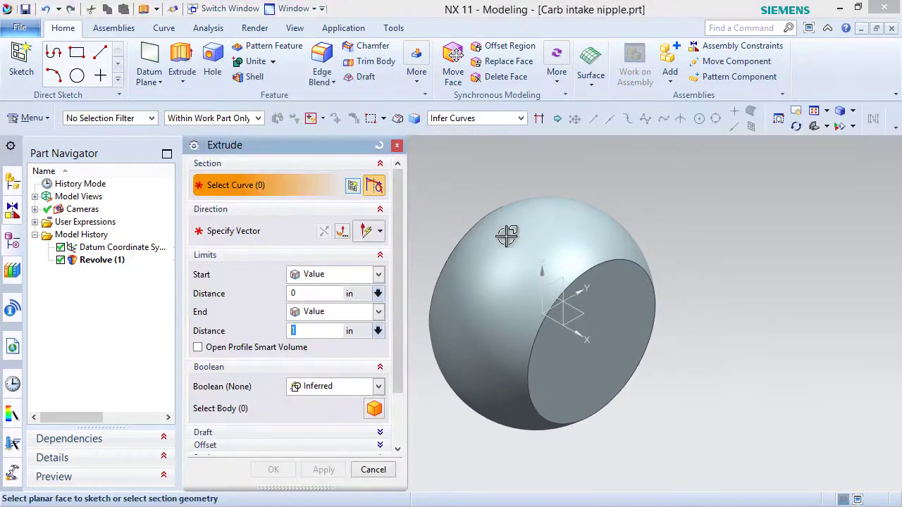
left_click(566, 300)
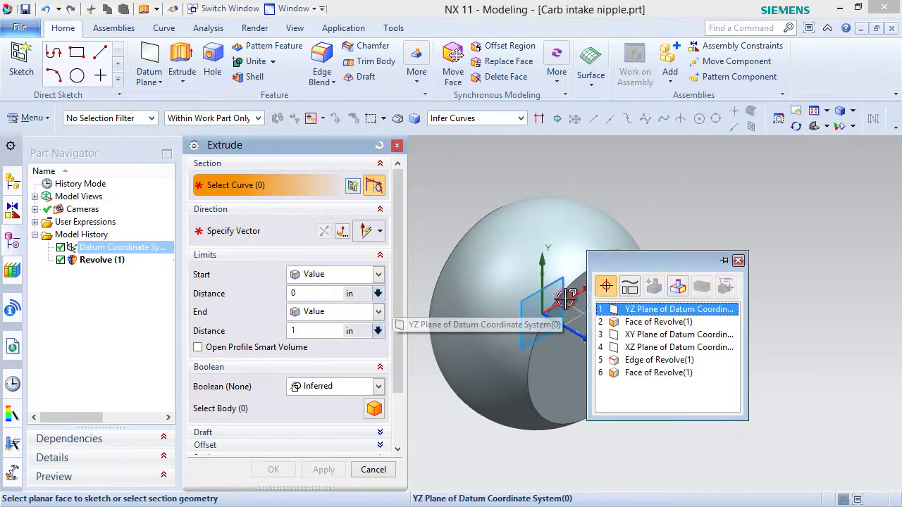
left_click(632, 338)
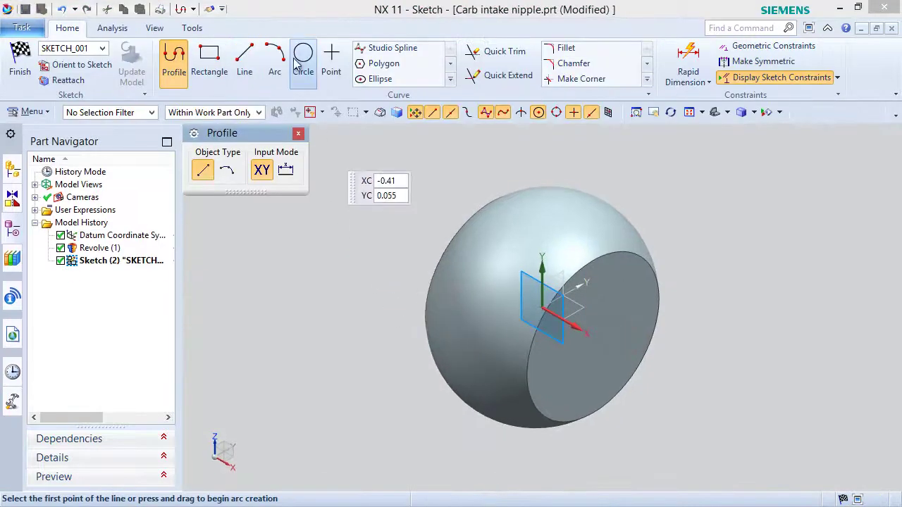
Step: Draw a 0.1 in diameter circle centred on the sketch origin
key("o")
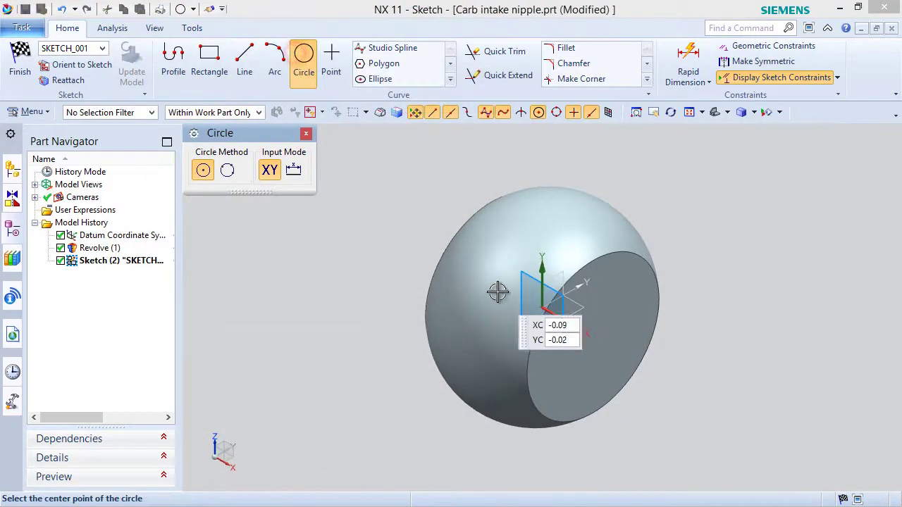
left_click(541, 310)
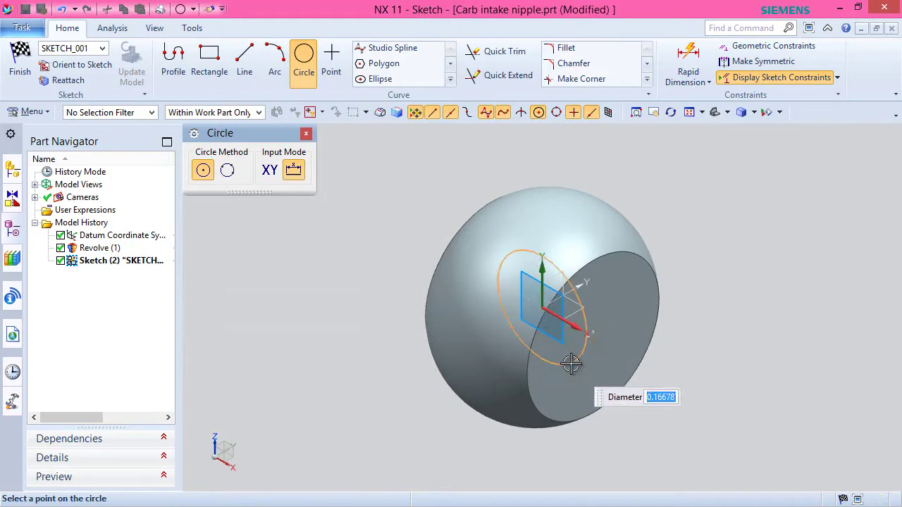
key("Return")
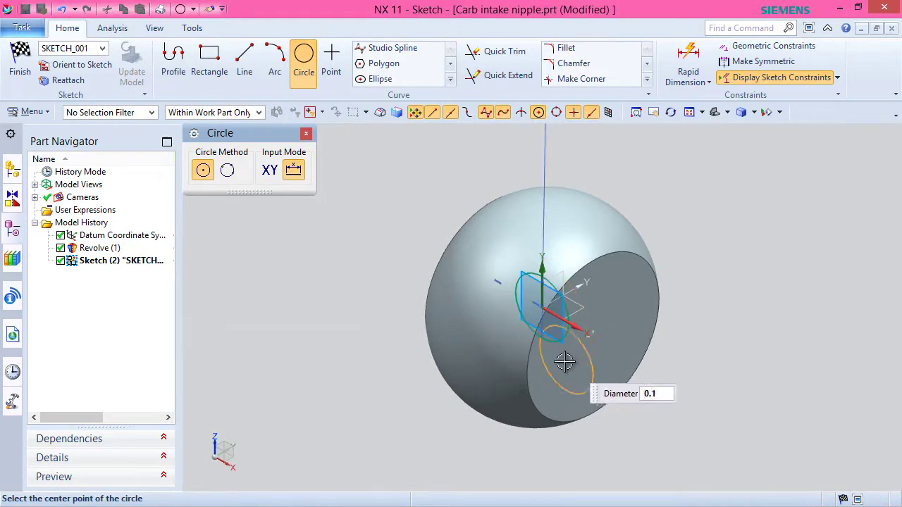
right_click(422, 203)
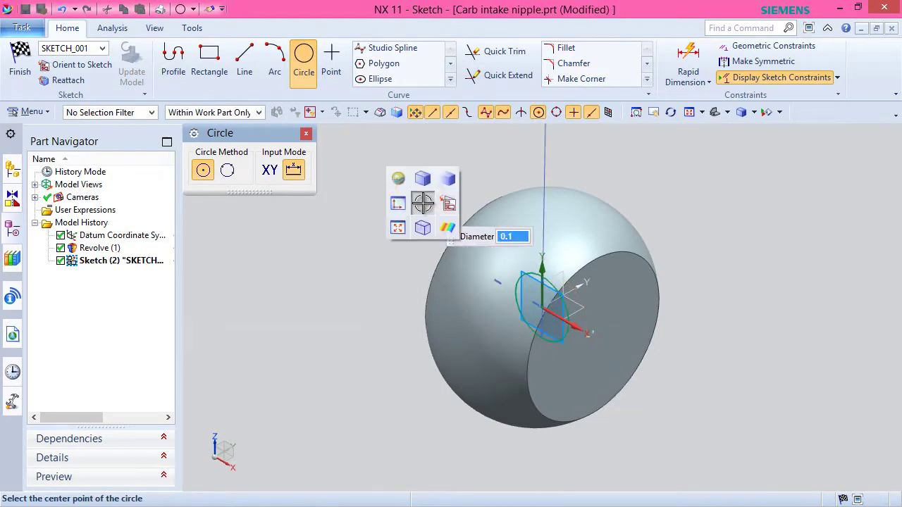
key("Escape")
right_click(423, 202)
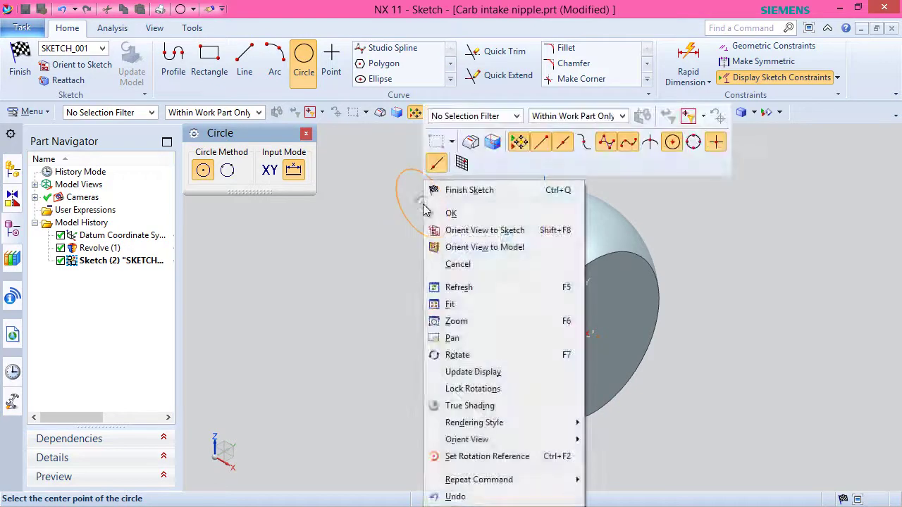
middle_click(451, 212)
Step: Finish the section sketch, extrude the circle from 0 to 0.25 in united with the revolved body, and save the part
scroll(449, 362, "down", 5)
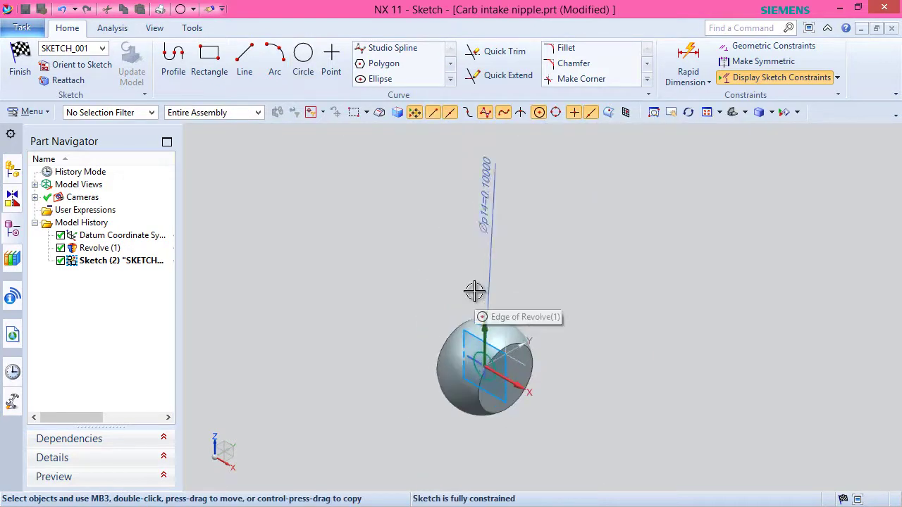
right_click(599, 231)
left_click(630, 223)
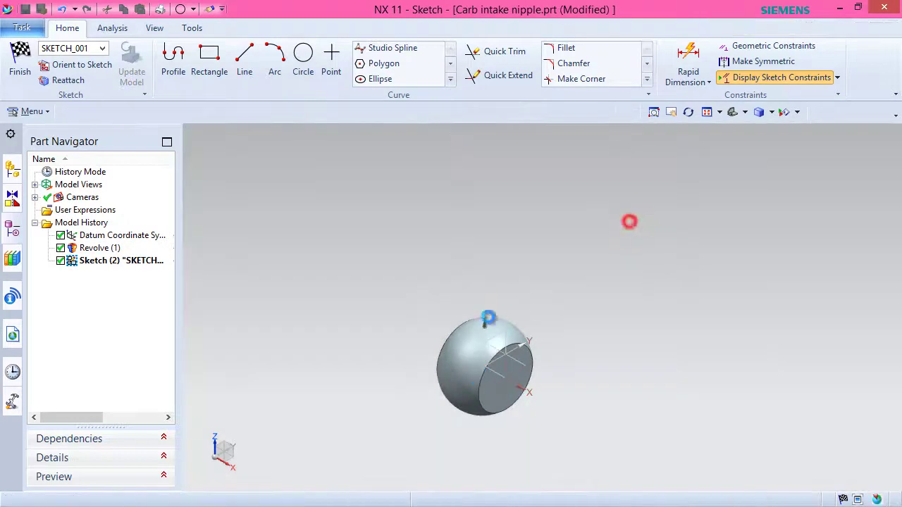
key("x")
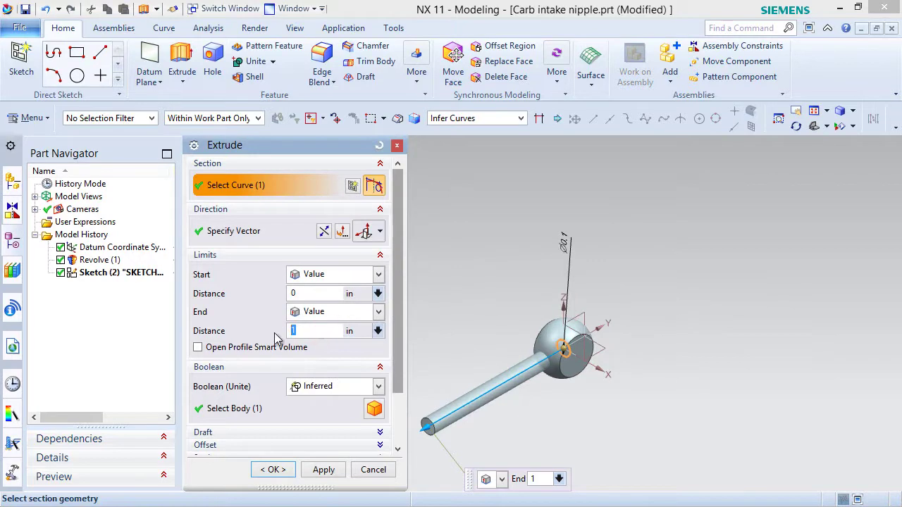
left_click(302, 389)
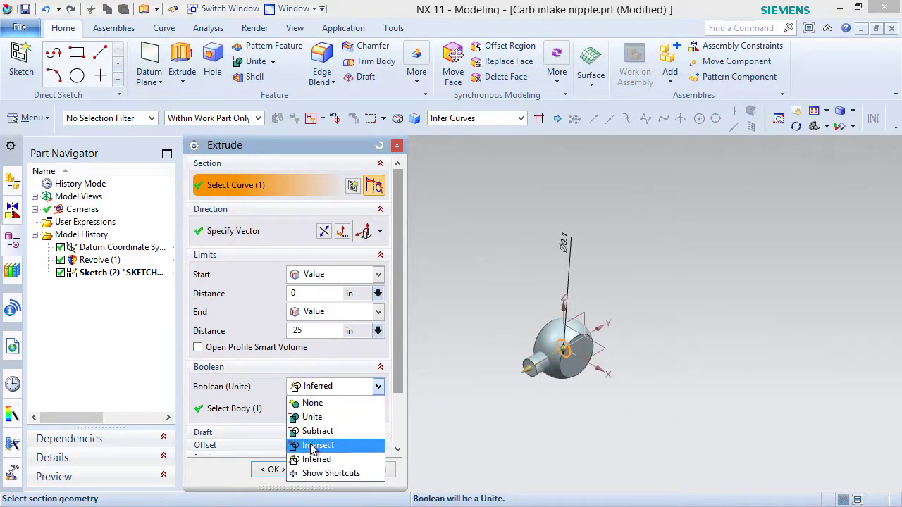
left_click(314, 418)
left_click(271, 470)
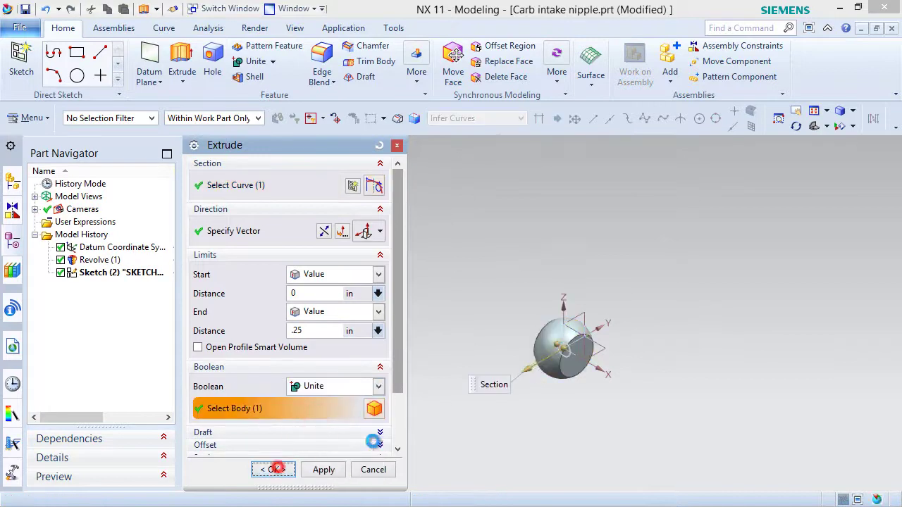
scroll(574, 352, "down", 4)
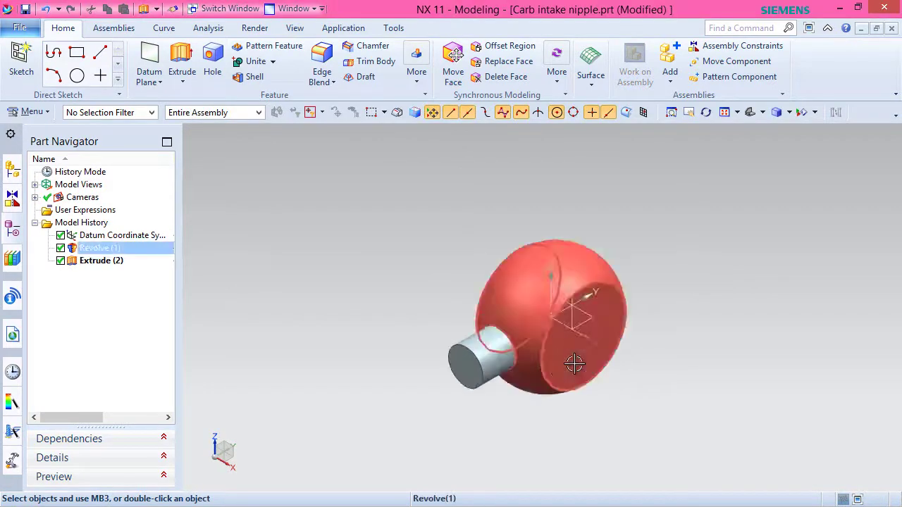
left_click(26, 10)
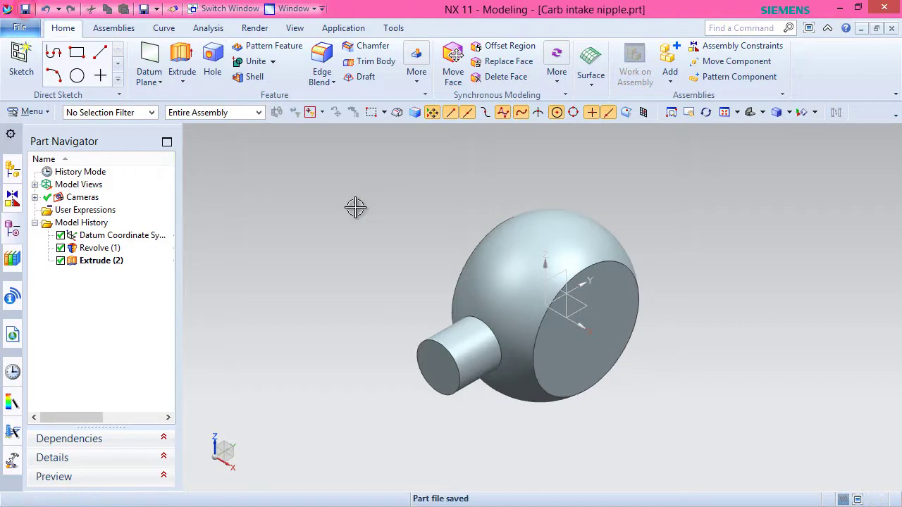
Step: Start an Extrude feature and create its section sketch on the end face of the cylindrical stub
left_click(395, 206)
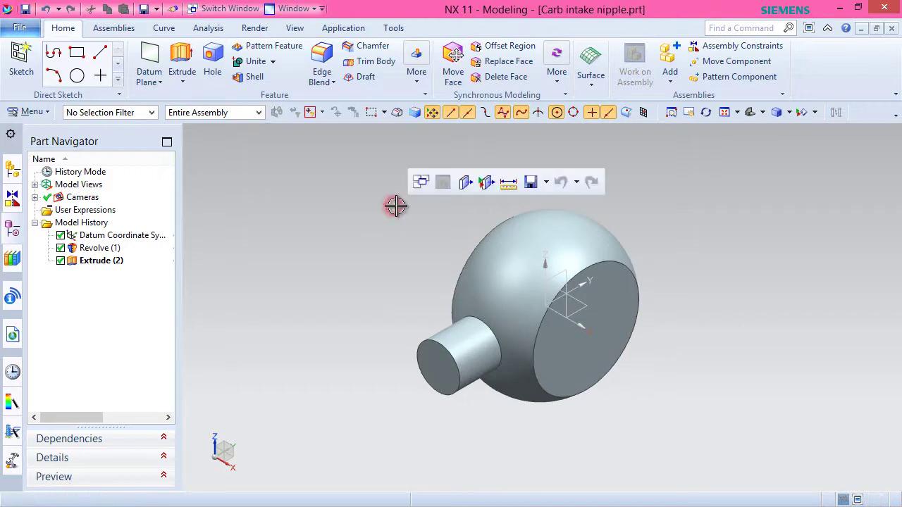
left_click(544, 185)
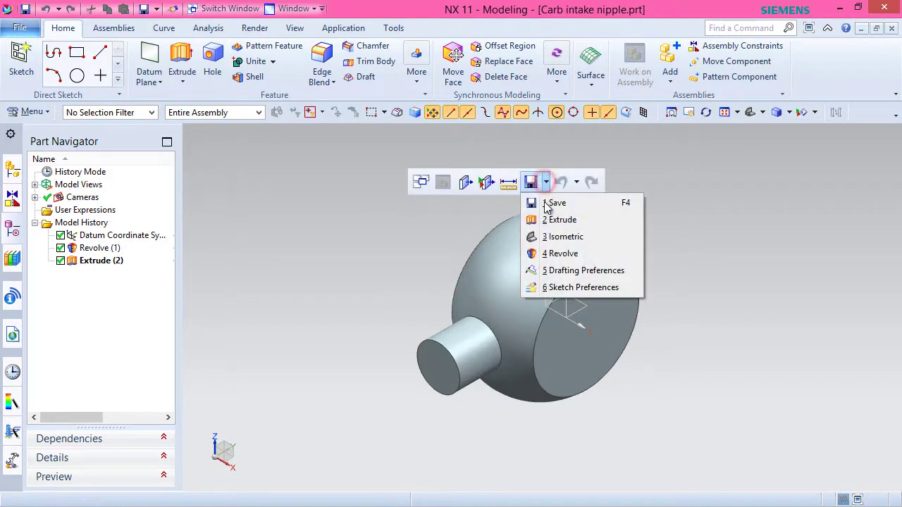
left_click(546, 220)
scroll(429, 218, "down", 3)
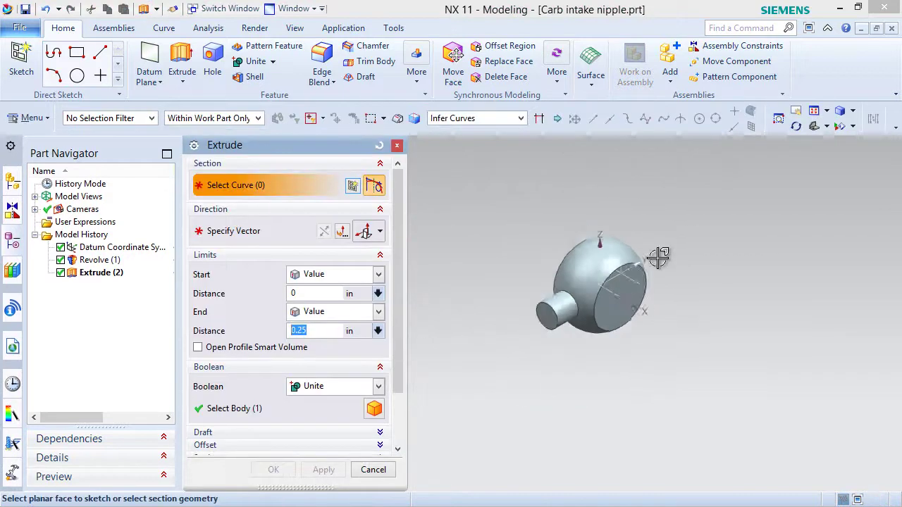
scroll(494, 324, "up", 5)
left_click(639, 296)
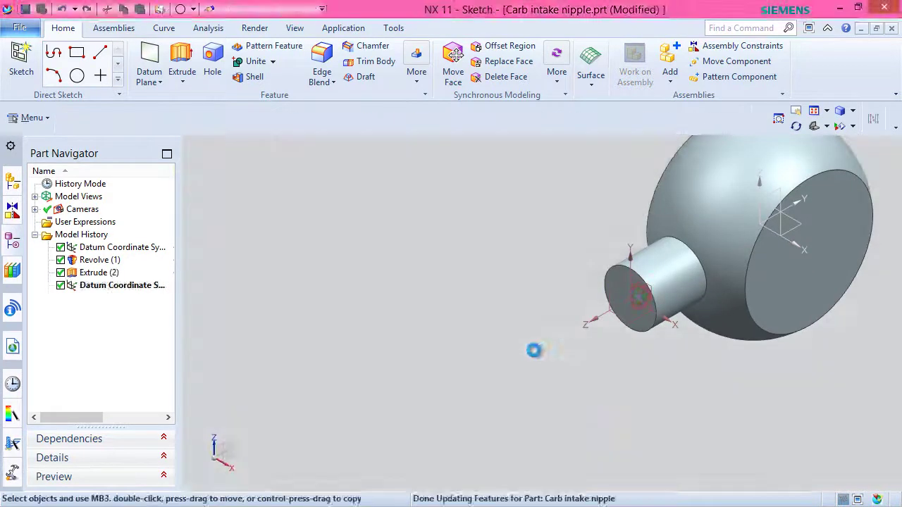
Step: Draw a 0.15 in diameter circle centred on the sketch origin of the stub's end face
left_click(303, 63)
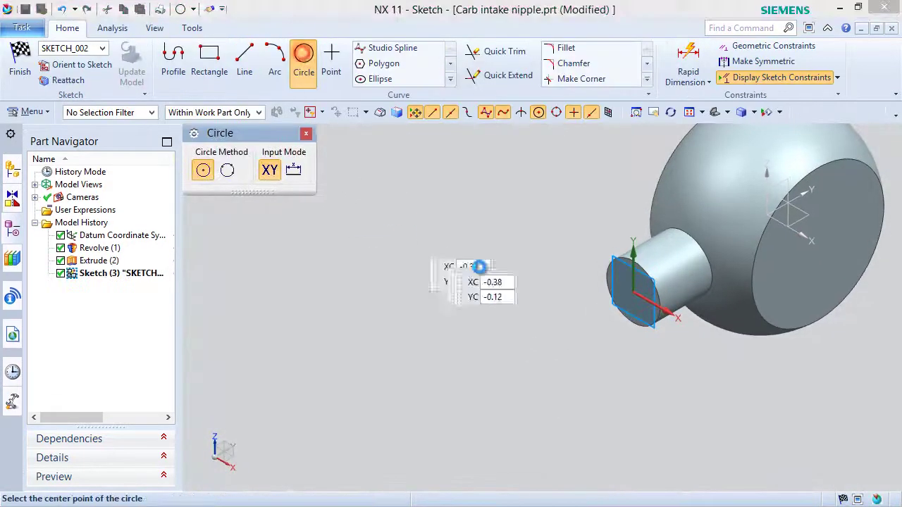
left_click(632, 293)
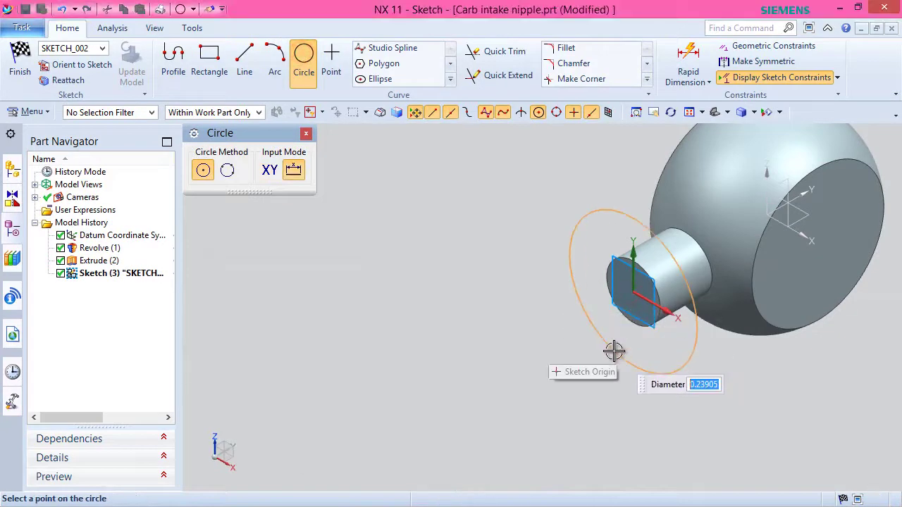
type(".15")
key("Return")
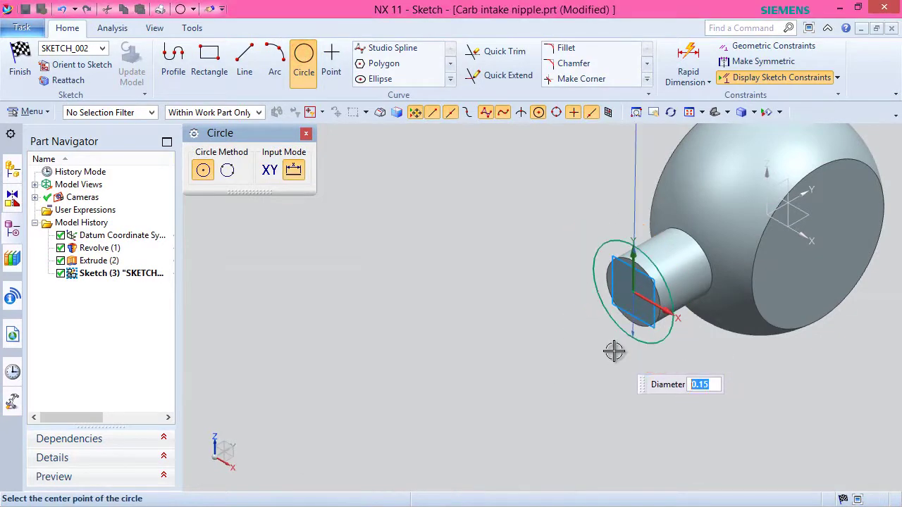
right_click(428, 349)
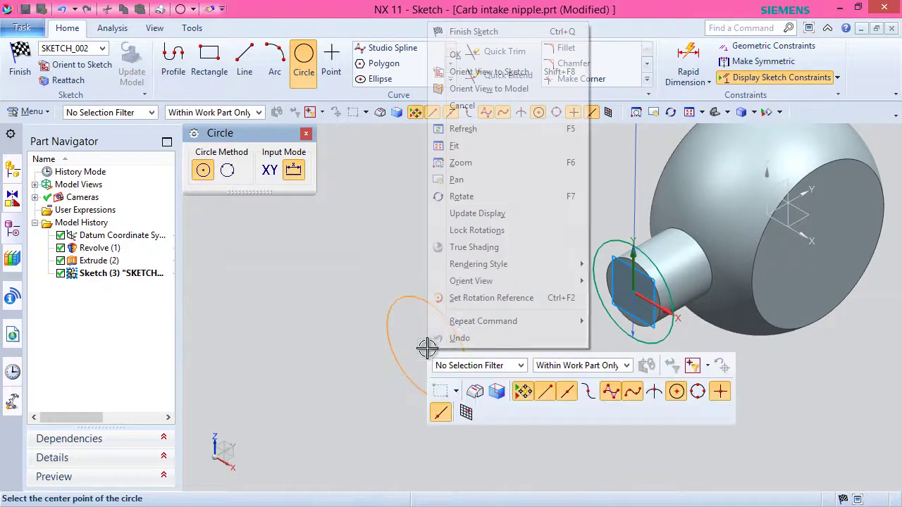
left_click(452, 56)
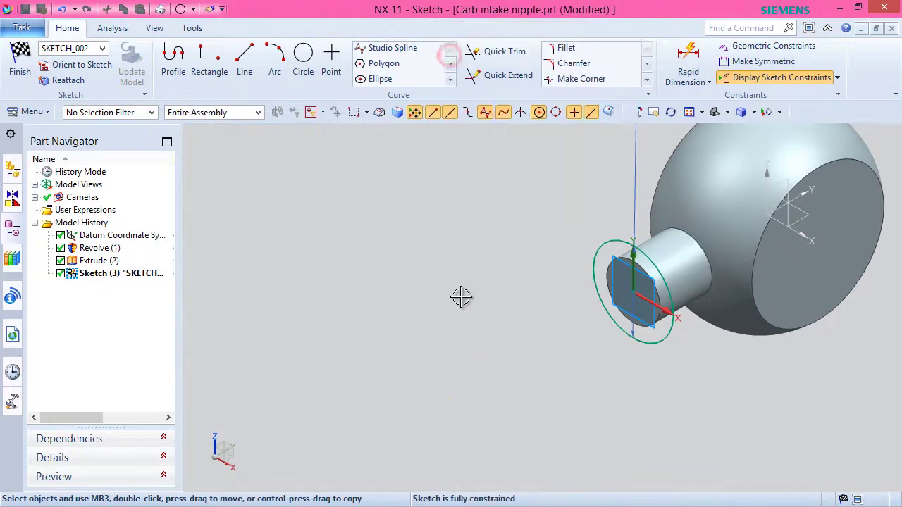
Step: Finish the sketch and extrude the circle 0.125 in, united with the body, with a 12-degree draft from the start limit
right_click(460, 296)
left_click(474, 14)
key("x")
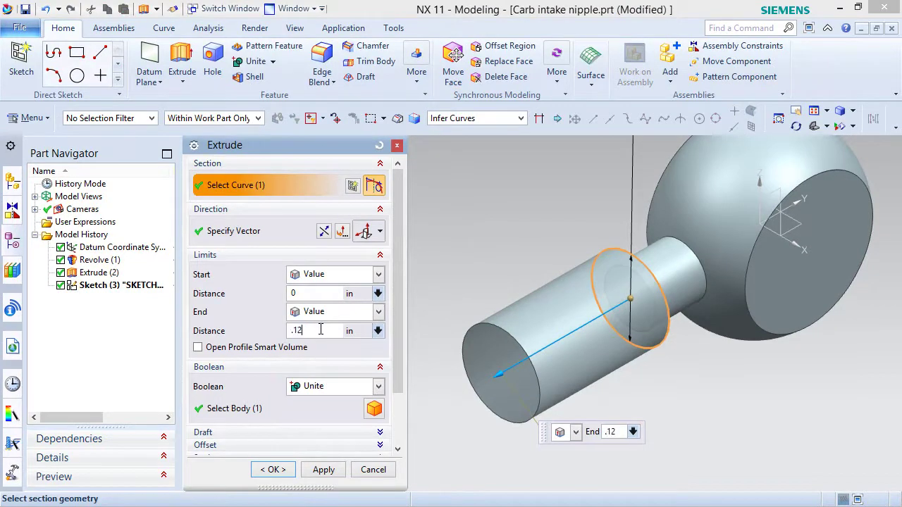
scroll(394, 378, "down", 3)
left_click(380, 367)
left_click(354, 384)
left_click(341, 407)
left_click(327, 404)
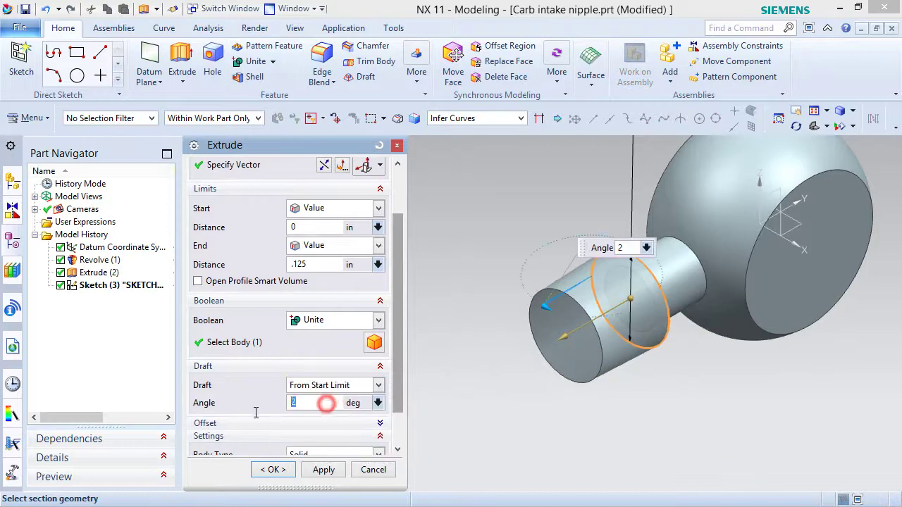
type("12")
key("Return")
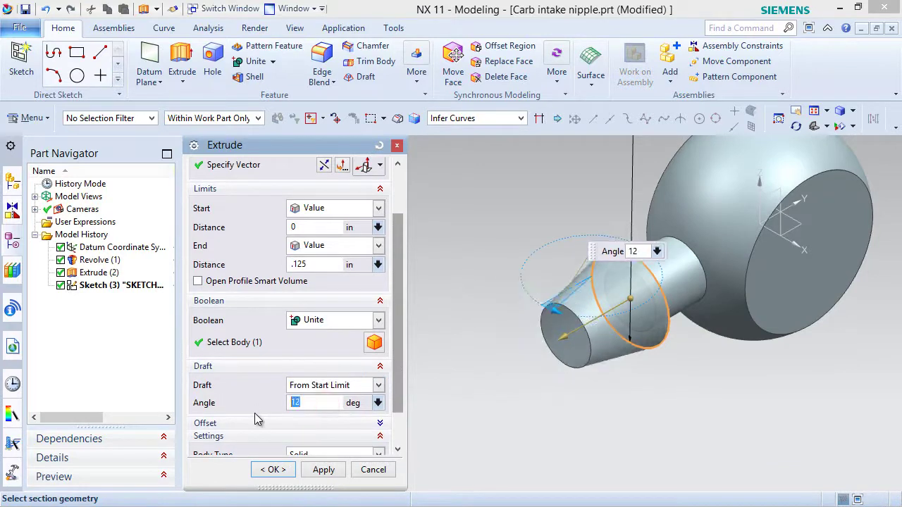
left_click(272, 469)
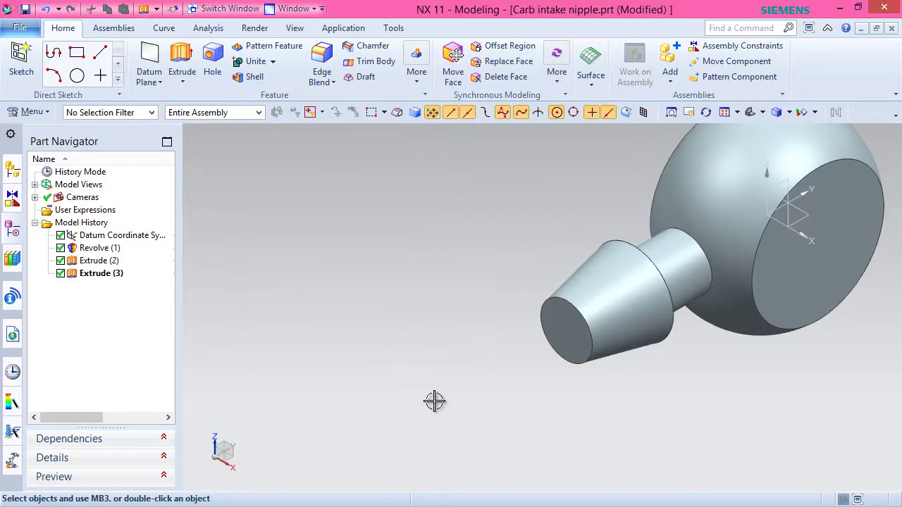
Step: Start an Extrude feature on the tapered tip's end face and sketch a 0.0825 in diameter circle centred on the origin
left_click(181, 63)
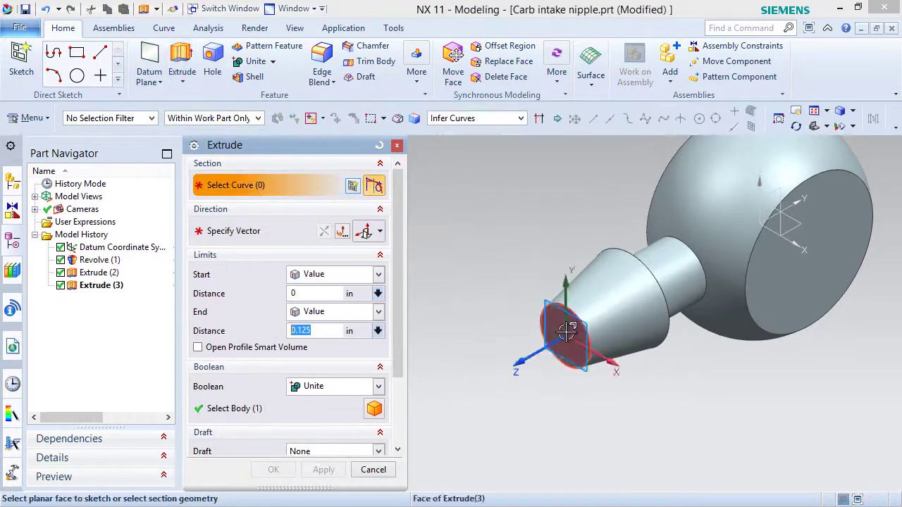
left_click(553, 341)
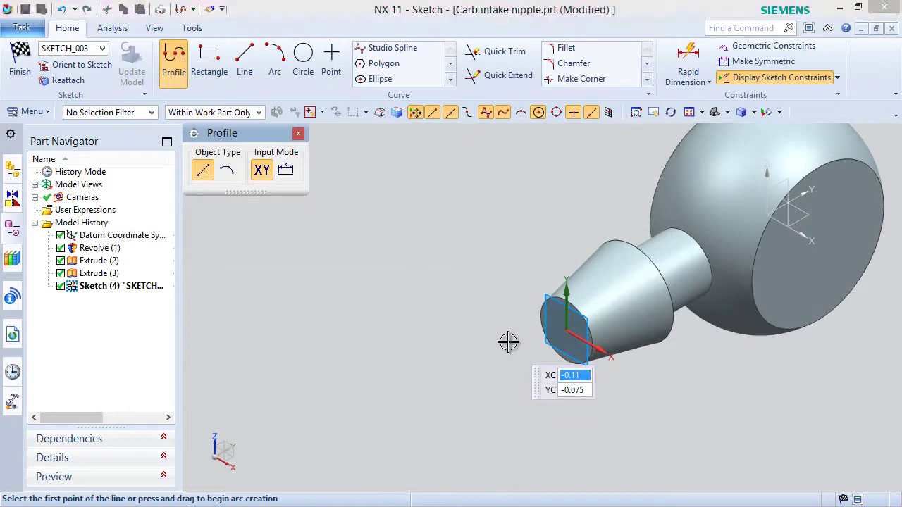
left_click(303, 58)
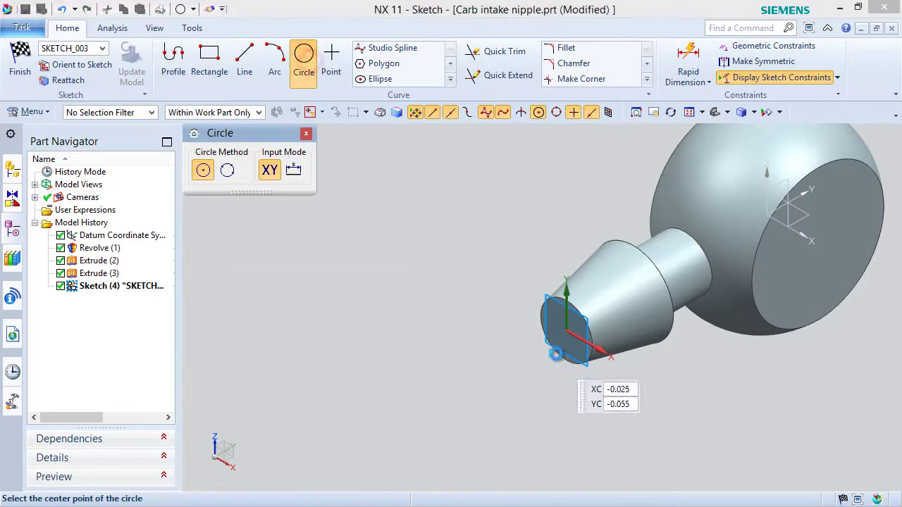
left_click(565, 329)
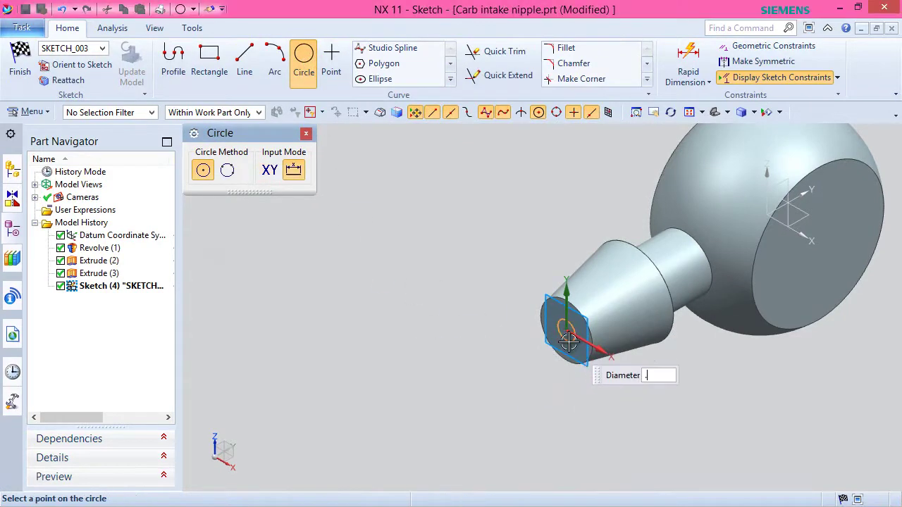
key("Return")
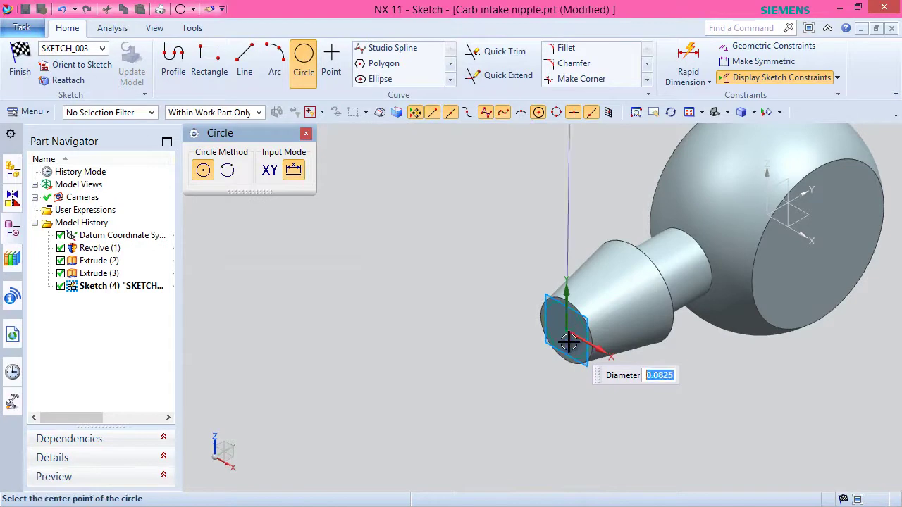
Step: Finish the sketch and subtract the circle from the body with a reversed extrusion 0.425 in deep through the nipple
right_click(491, 259)
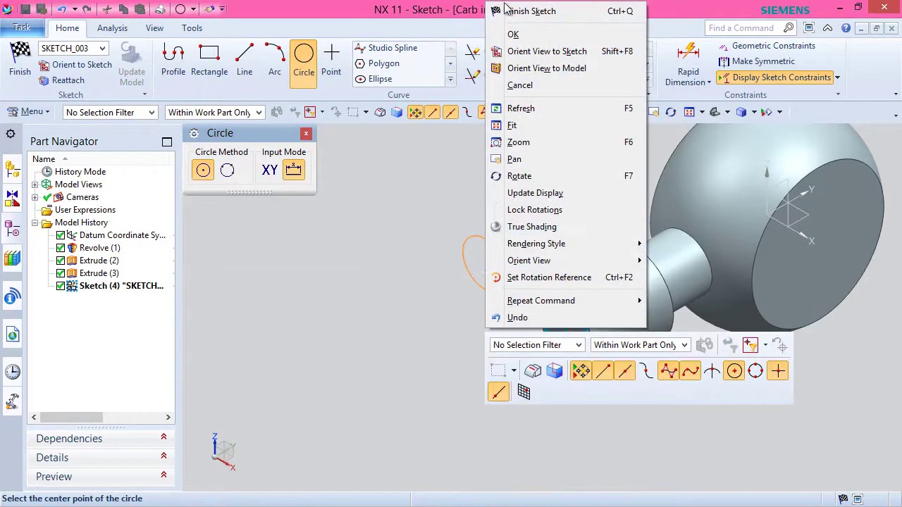
left_click(525, 12)
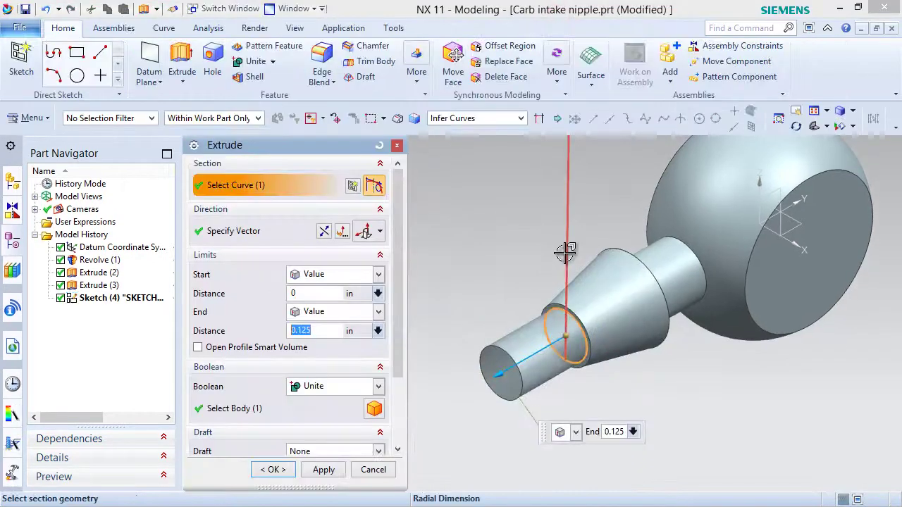
left_click(324, 231)
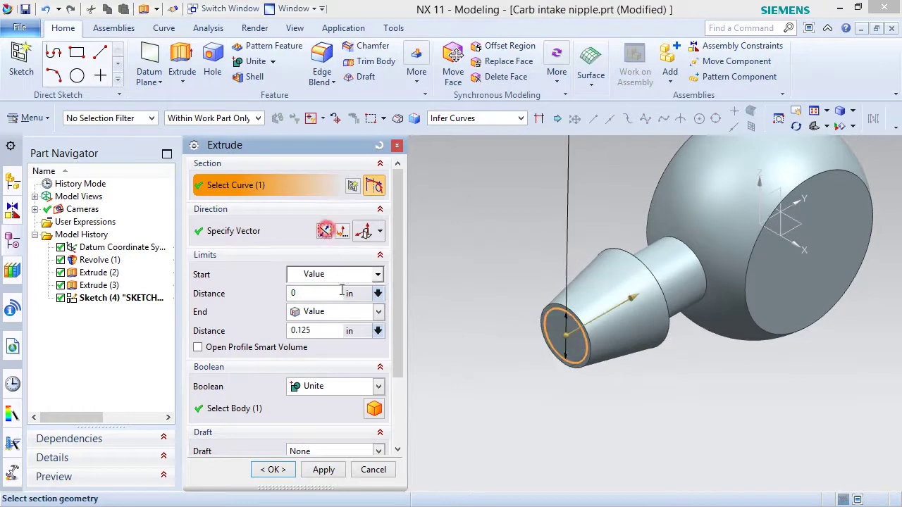
left_click(321, 331)
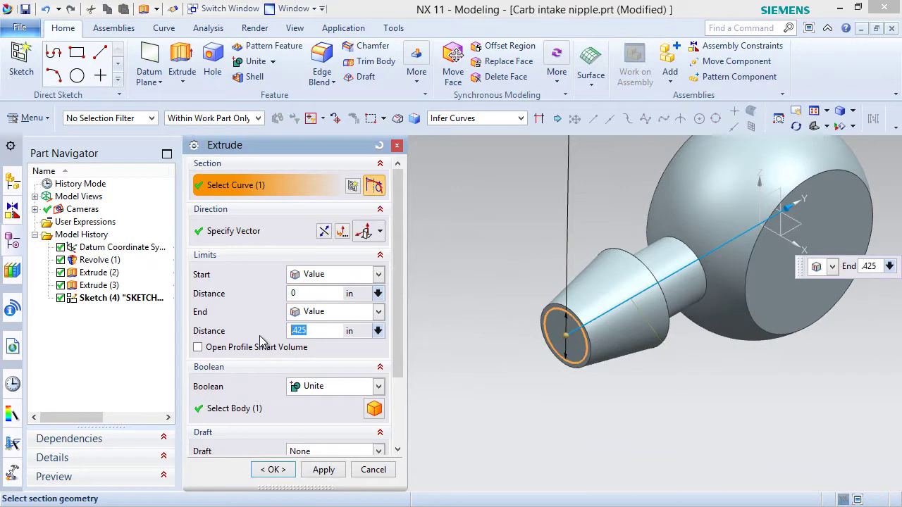
left_click(357, 389)
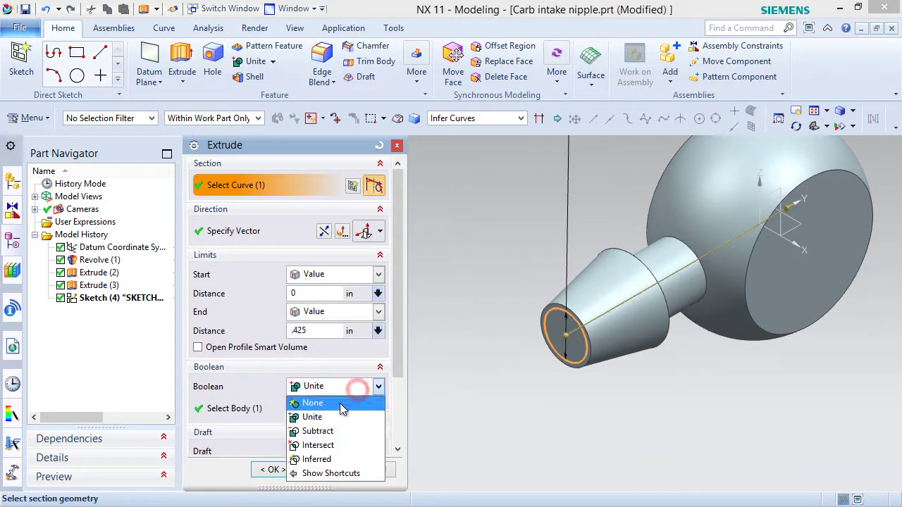
left_click(330, 430)
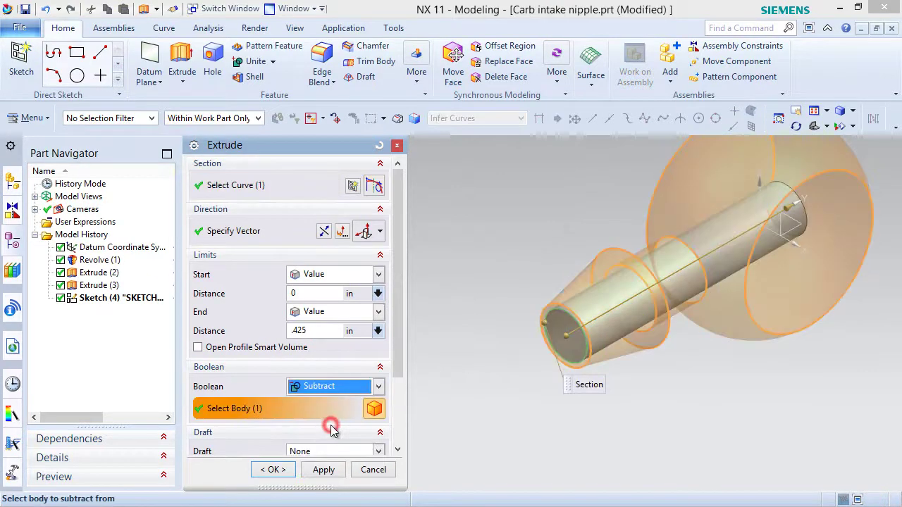
left_click(276, 469)
Step: Start an Extrude feature and create its section sketch on the flat circular face of the revolved body
scroll(367, 441, "down", 2)
key("ctrl+f")
middle_click_drag(451, 373, 491, 373)
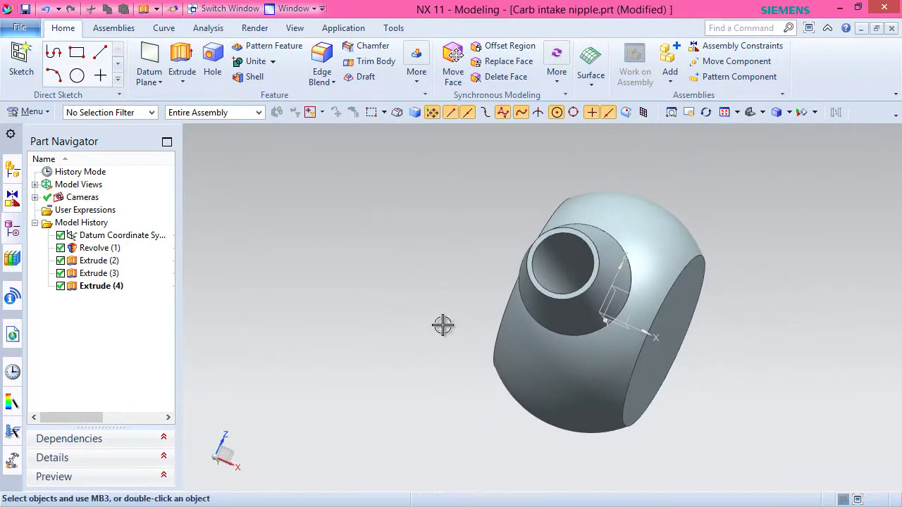
key("Home")
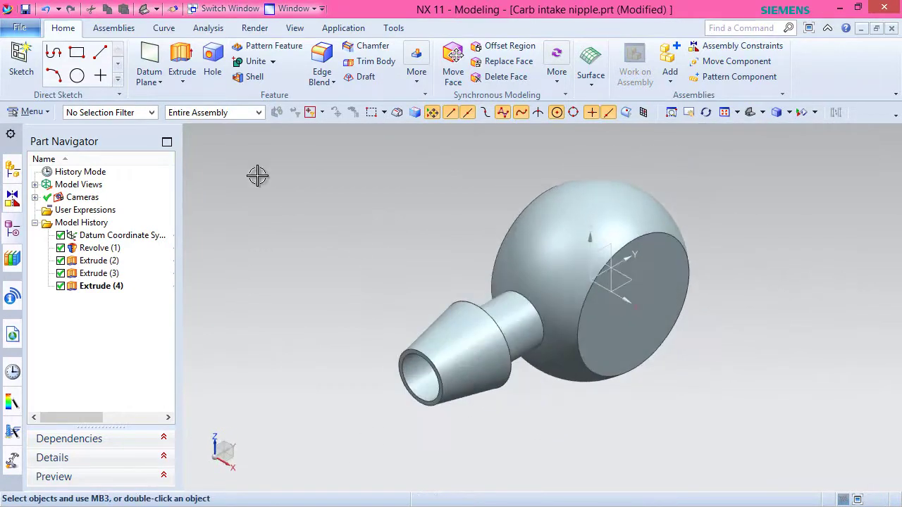
left_click(182, 64)
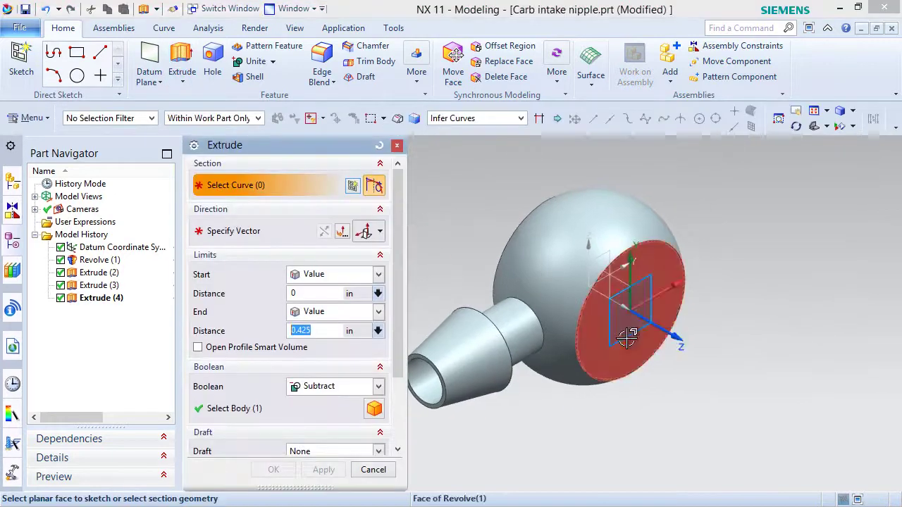
left_click(631, 360)
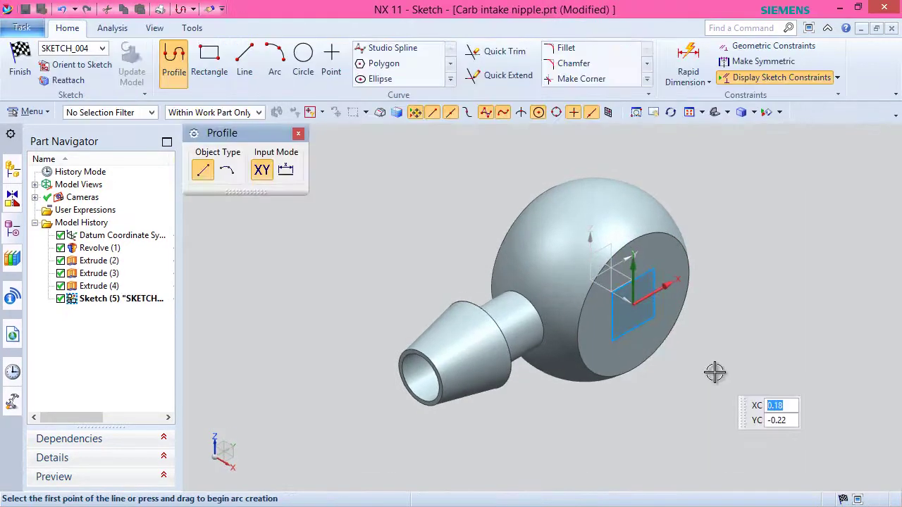
Step: Sketch a 0.1742 in diameter circle centred on the origin of the flat face
left_click(303, 57)
left_click(633, 305)
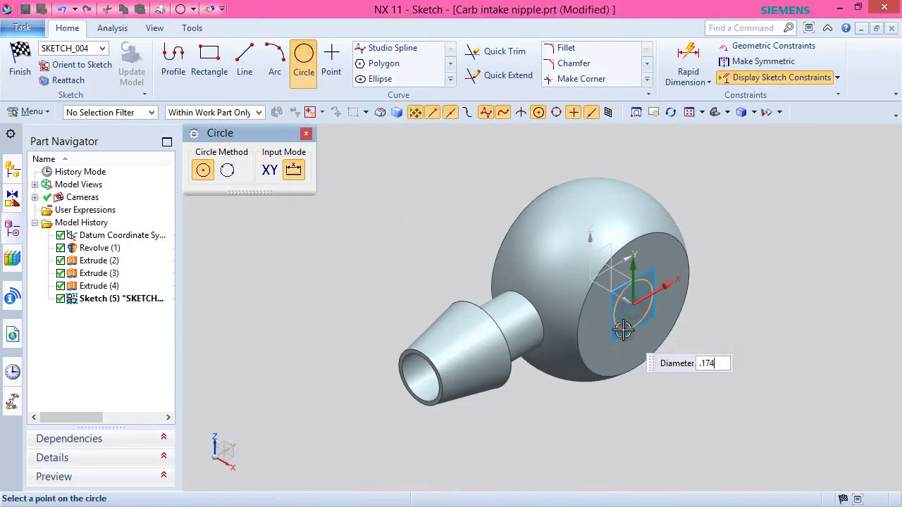
type(".1742")
key("Return")
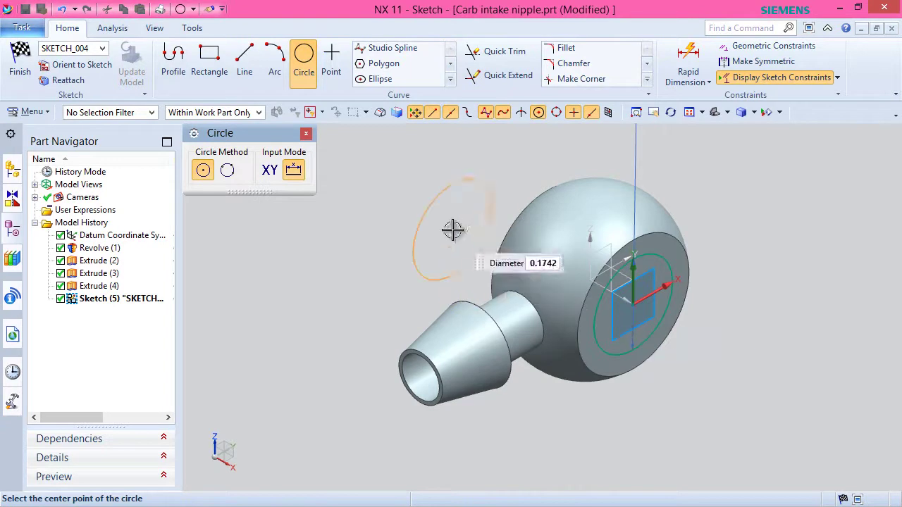
Step: Finish the sketch and subtract the circle from the domed body with a reversed extrusion 0.425 in deep
right_click(444, 181)
left_click(482, 192)
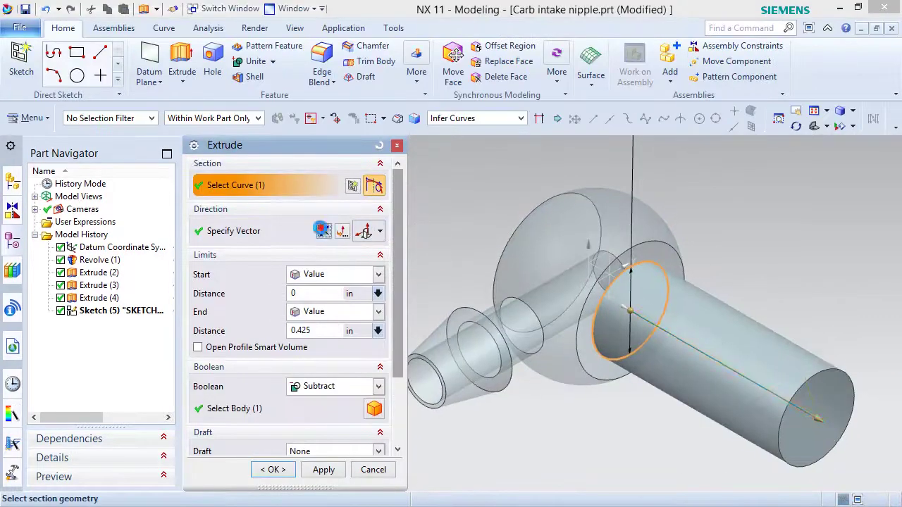
left_click(324, 231)
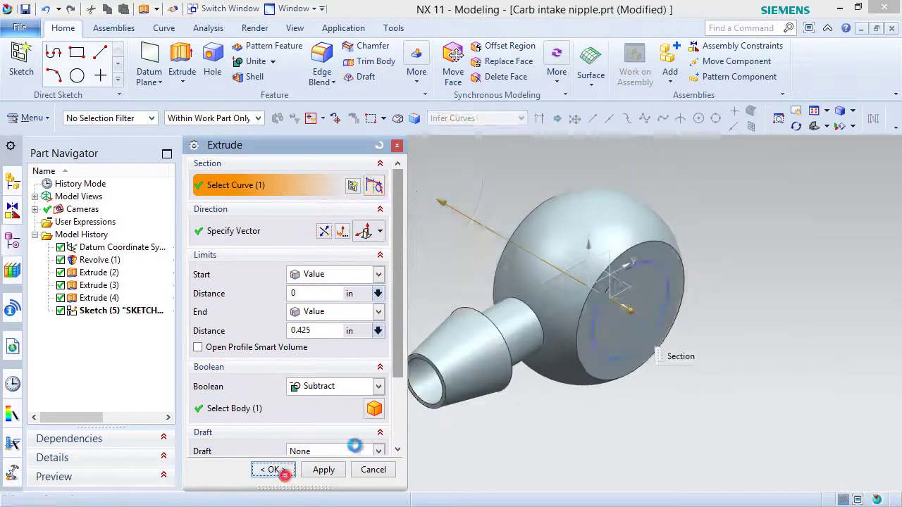
left_click(273, 469)
middle_click_drag(525, 402, 521, 447)
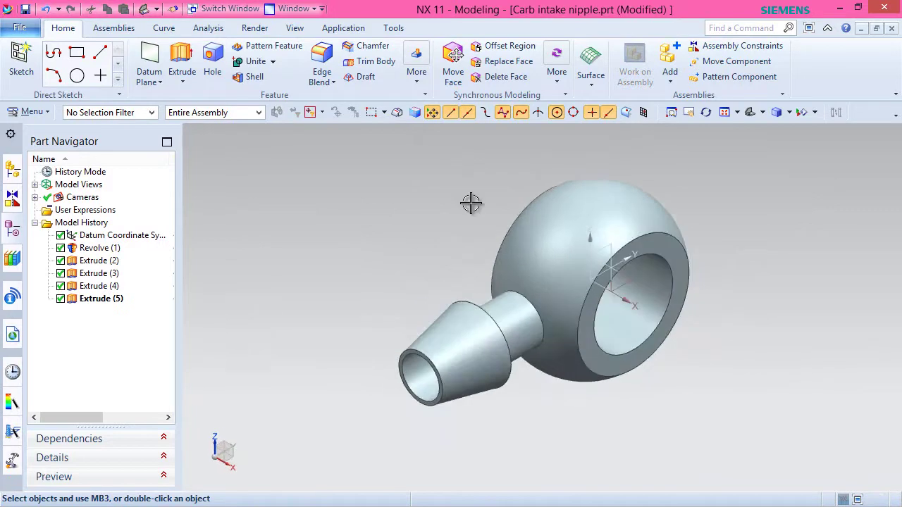
Step: Blend the edges where the stub meets the domed body and the back of the barb with a 0.015 in radius
left_click(322, 67)
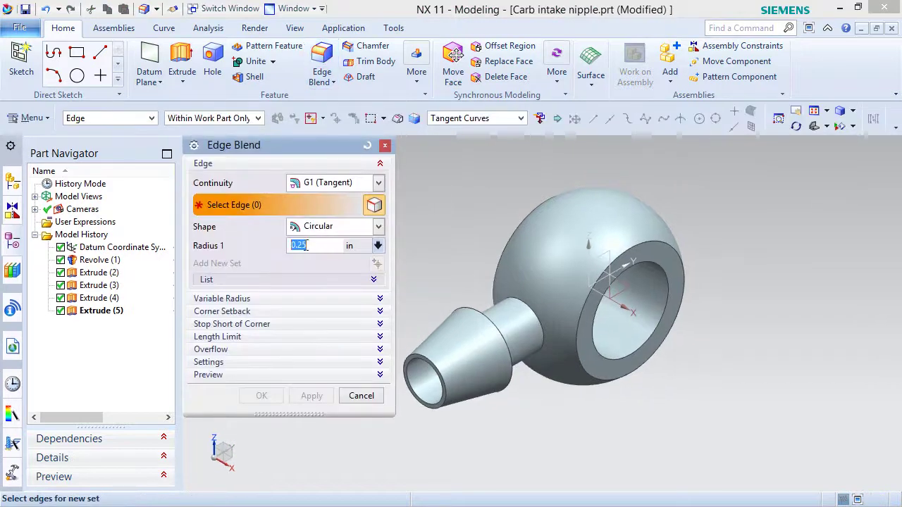
type(".015")
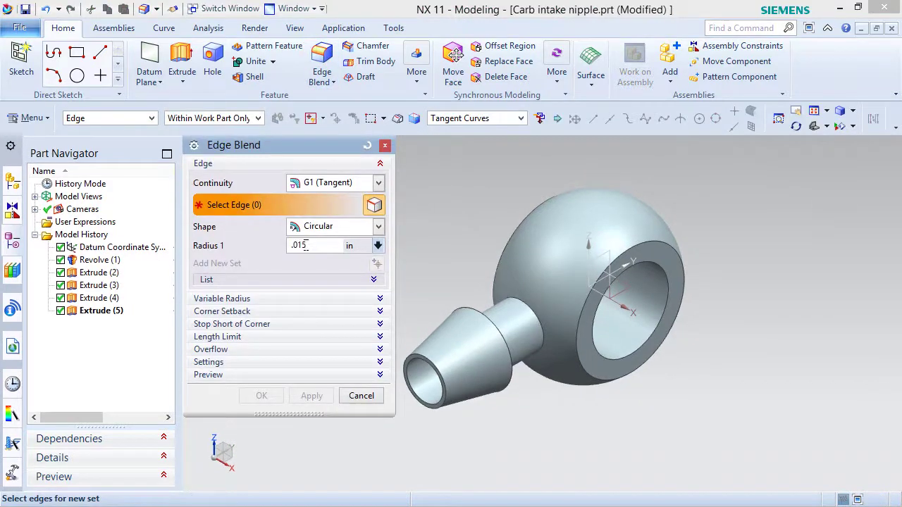
left_click(522, 305)
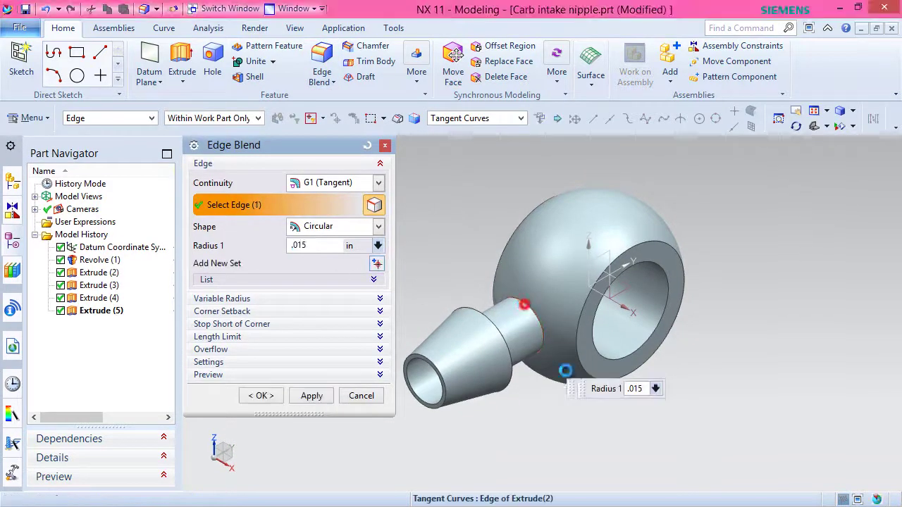
middle_click_drag(525, 372, 502, 399)
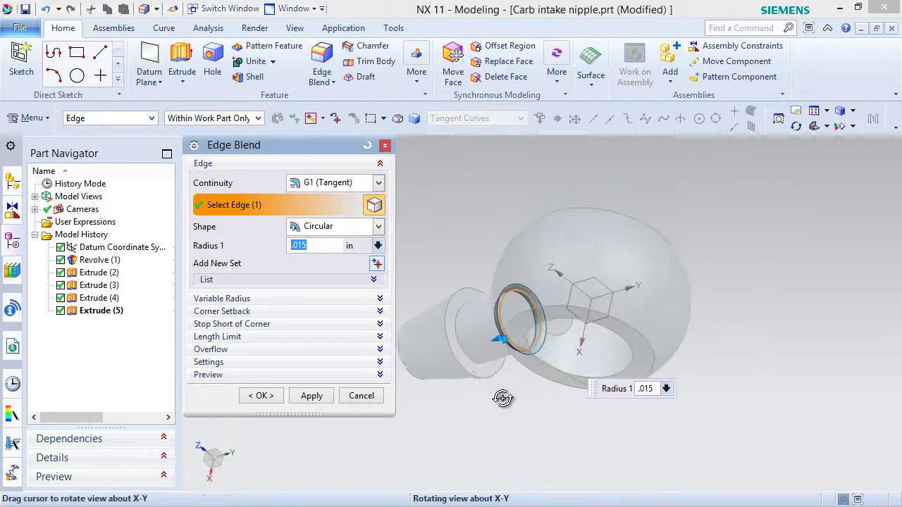
left_click(459, 329)
left_click(271, 393)
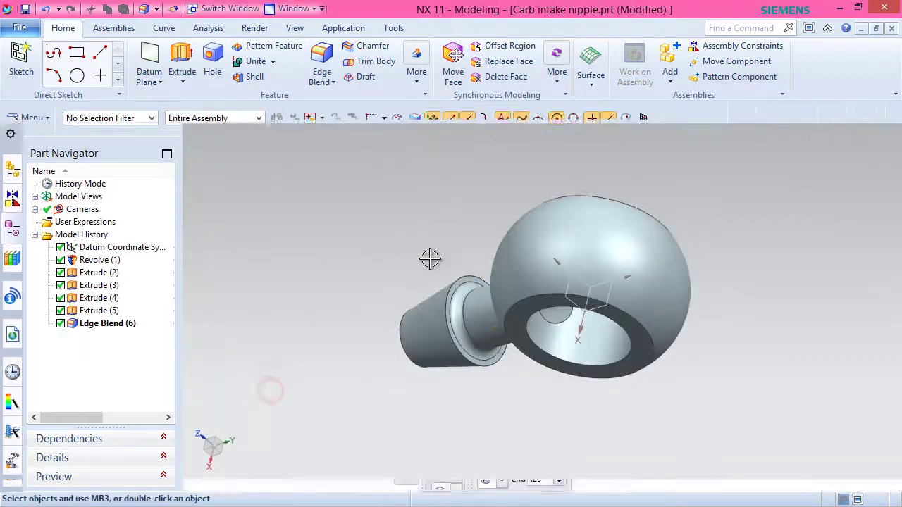
middle_click_drag(430, 259, 429, 259)
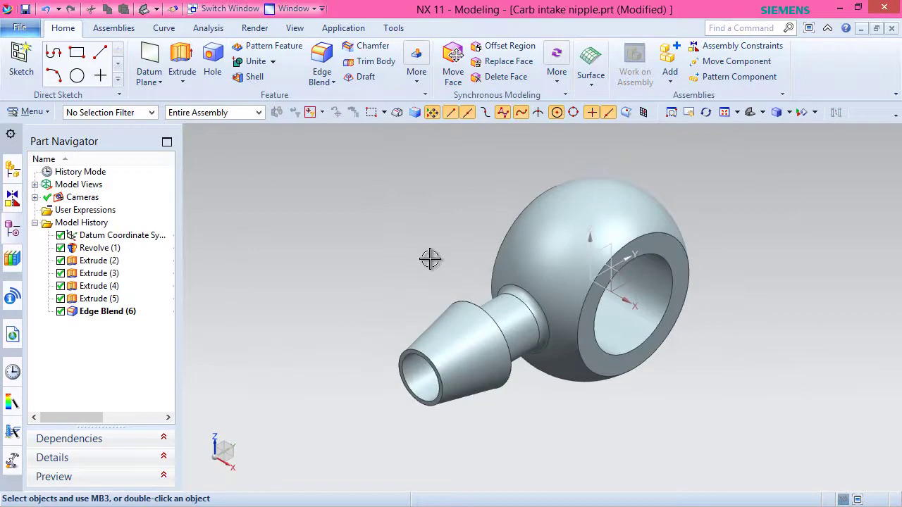
Step: Hide the datum coordinate system from the model display
scroll(369, 213, "up", 2)
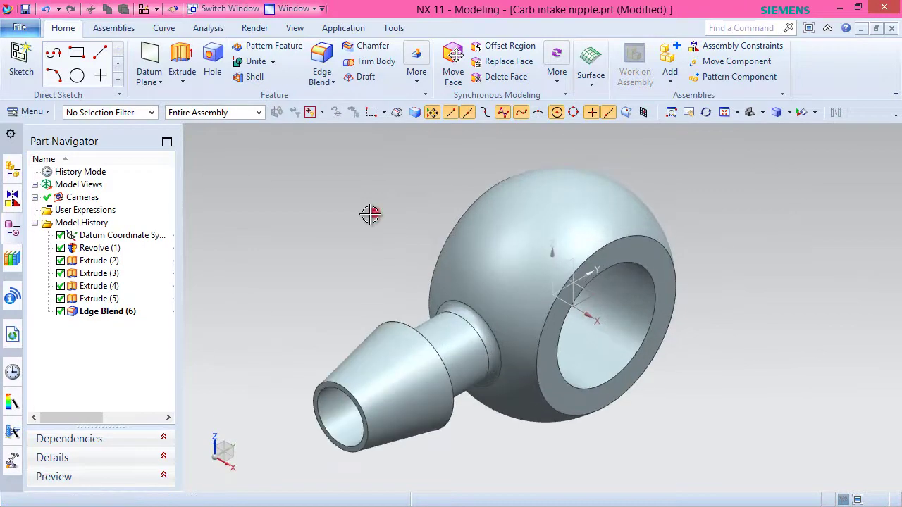
right_click(73, 237)
left_click(117, 145)
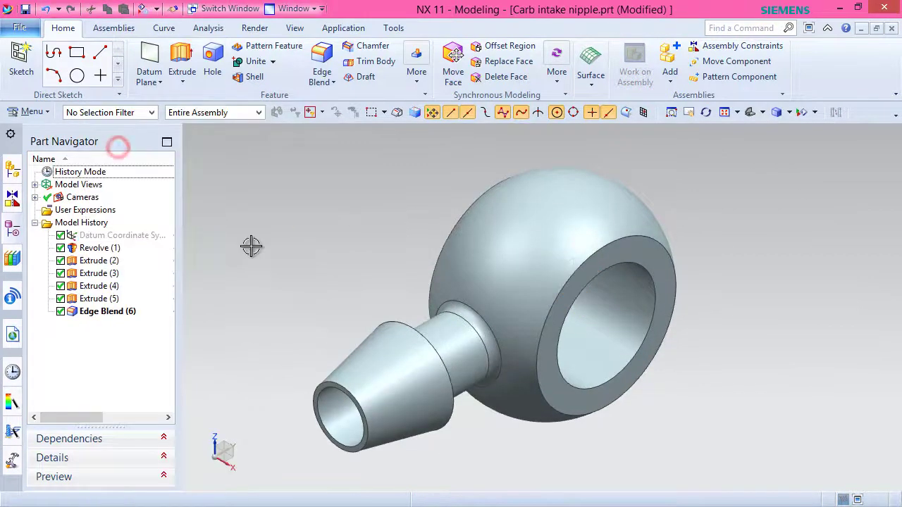
Step: Render the part with True Shading and turn off the floor grid, floor reflection and shadows
left_click(294, 28)
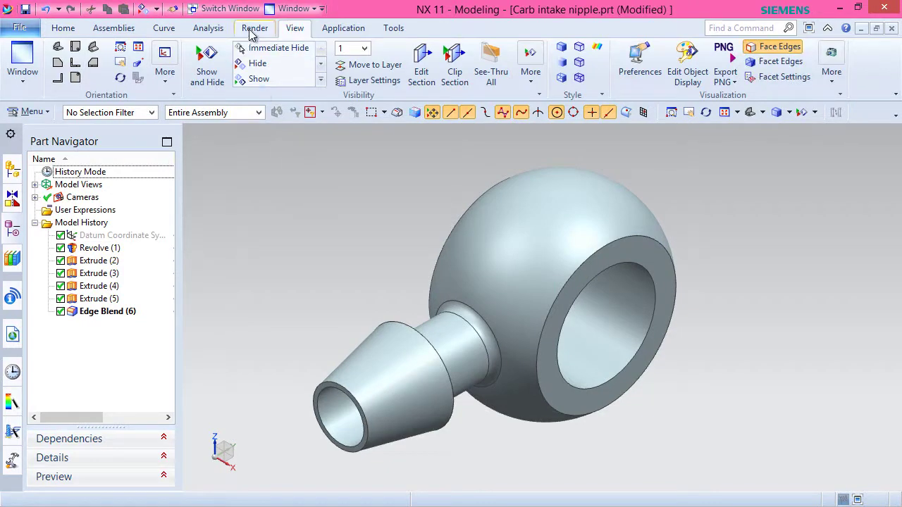
left_click(254, 29)
left_click(25, 63)
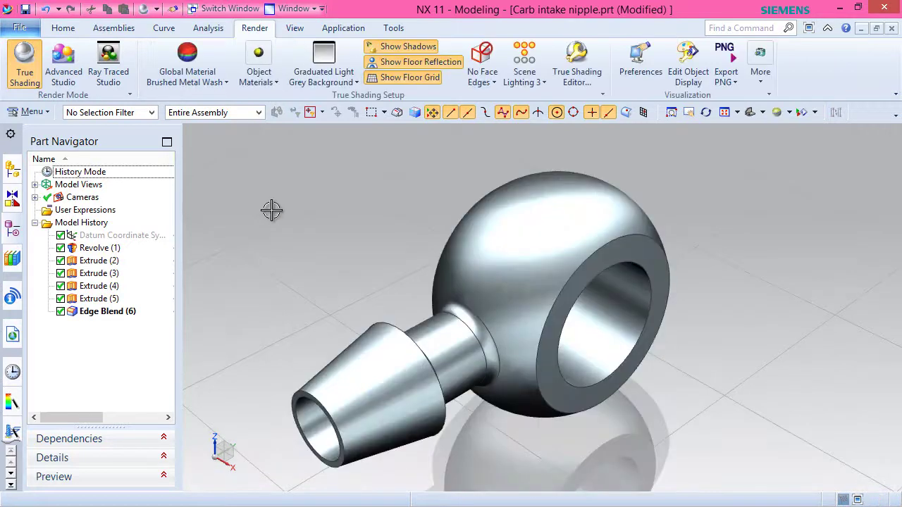
left_click(381, 78)
left_click(380, 62)
left_click(384, 46)
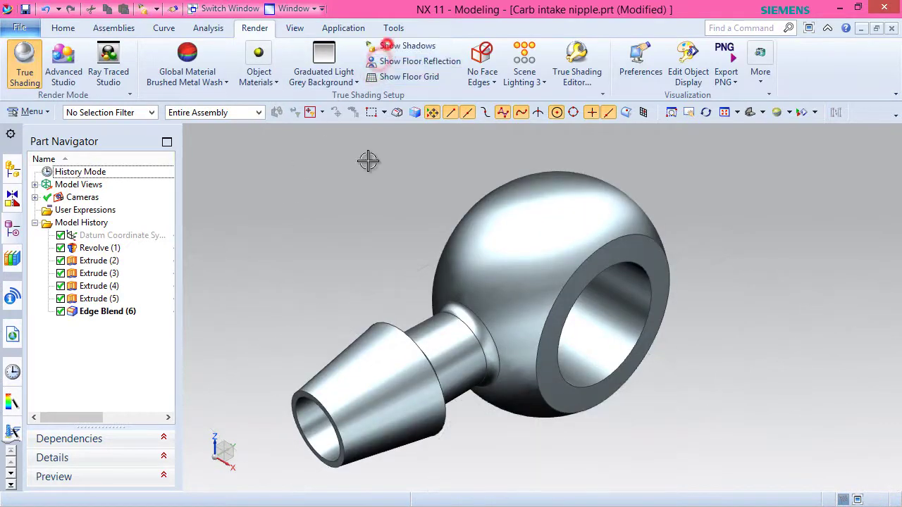
Step: Turn off the perspective display and show the model in full screen
left_click(295, 27)
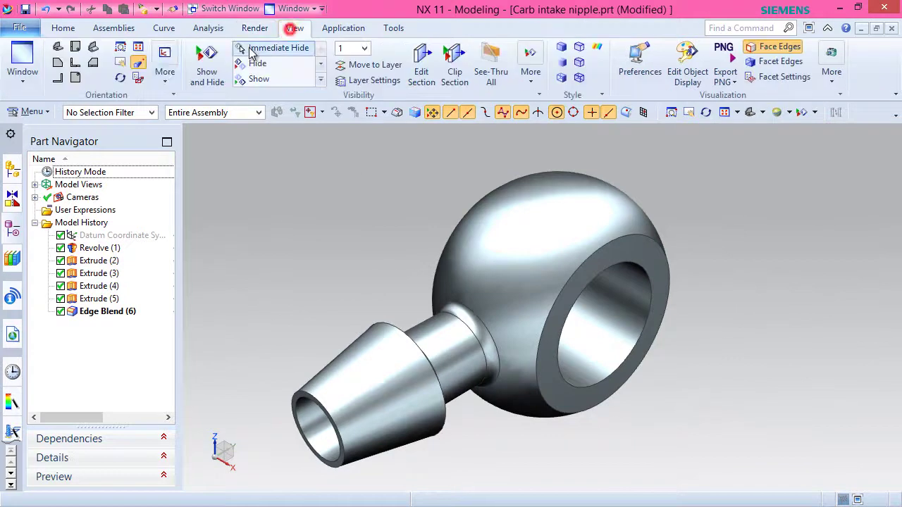
left_click(139, 63)
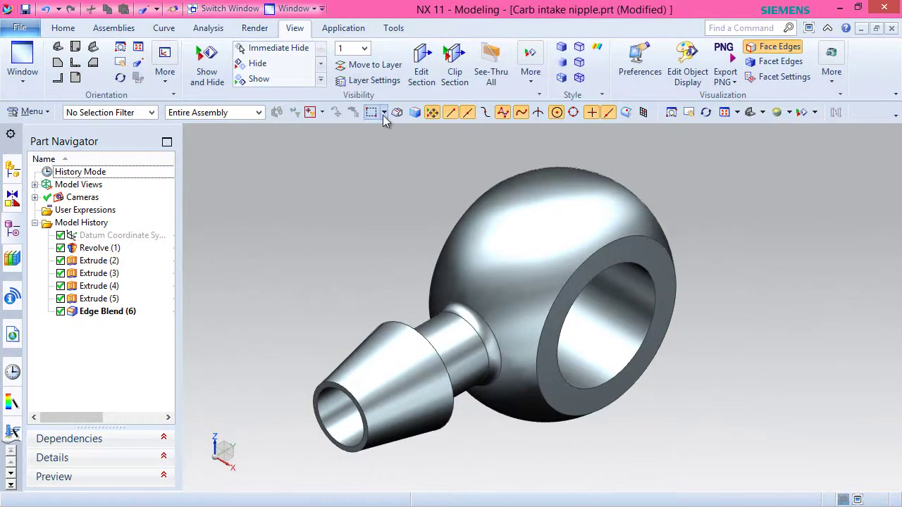
left_click(809, 28)
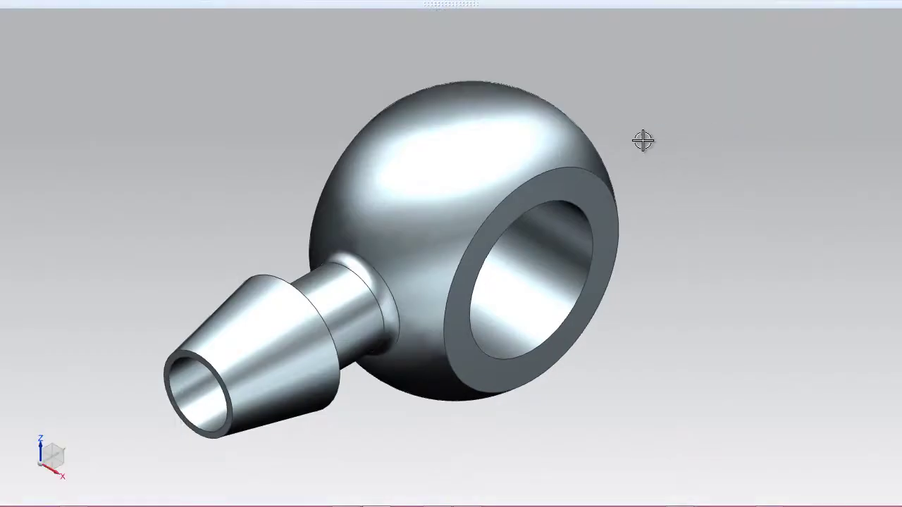
Step: Zoom in on the whole nipple with a zoom window around the part
mouse_move(544, 5)
left_click(294, 28)
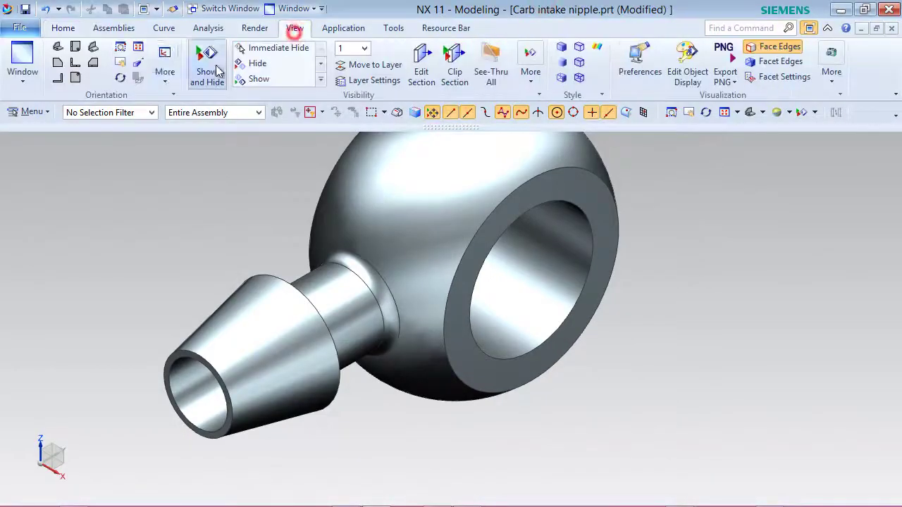
left_click(121, 52)
left_click(186, 161)
left_click_drag(131, 74, 679, 457)
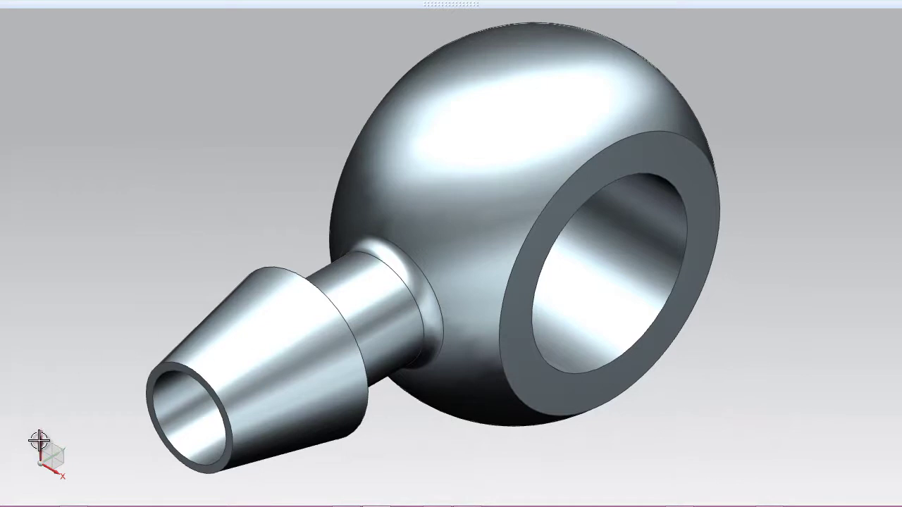
Step: Rotate the view 90 degrees about the Z axis to examine the nipple's other side
left_click(38, 441)
left_click(113, 473)
type("90")
key("Return")
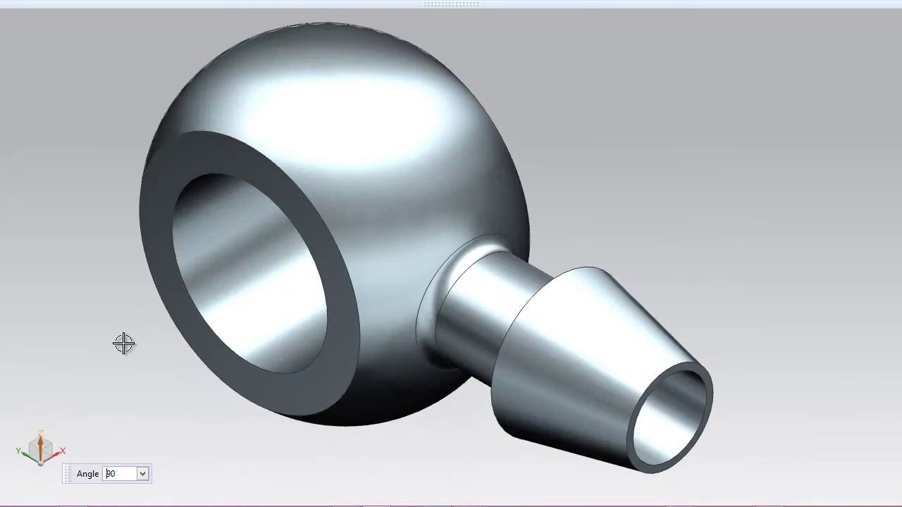